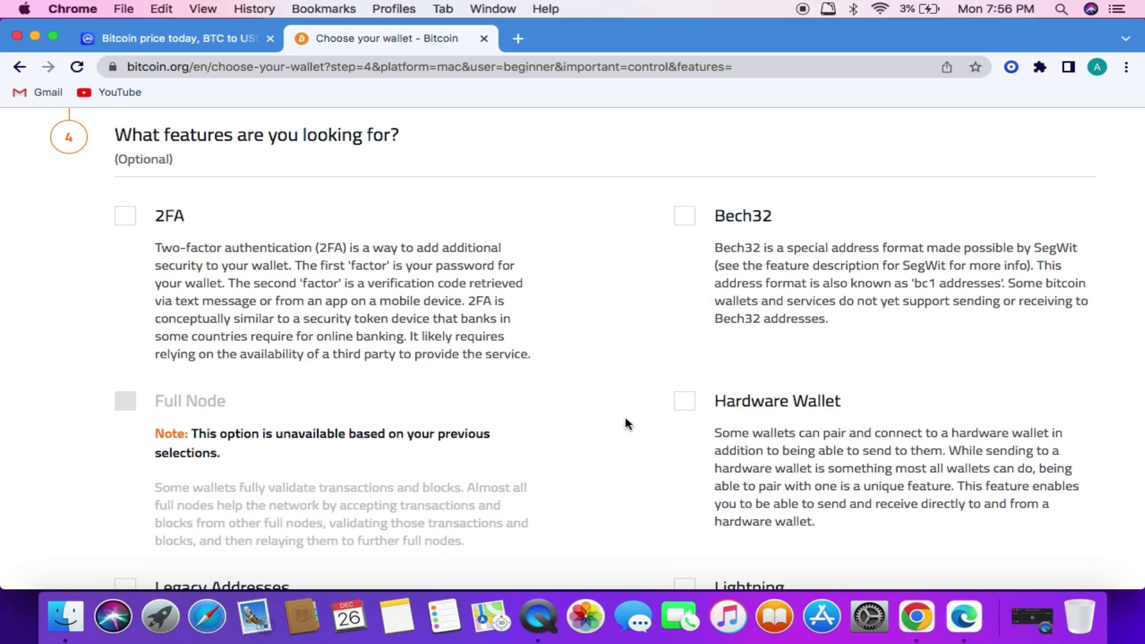
# Skip the optional wallet features and continue to bitcoin.org's list of Mac wallets.
pyautogui.scroll(-1, 678, 429)
pyautogui.scroll(-3, 652, 451)
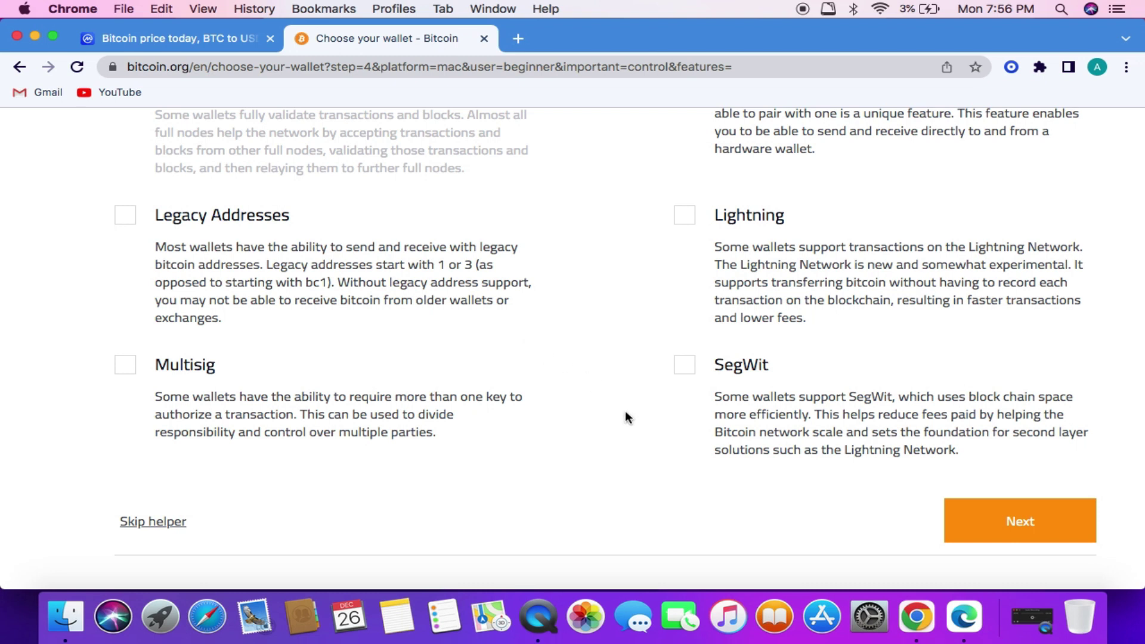
pyautogui.click(1029, 530)
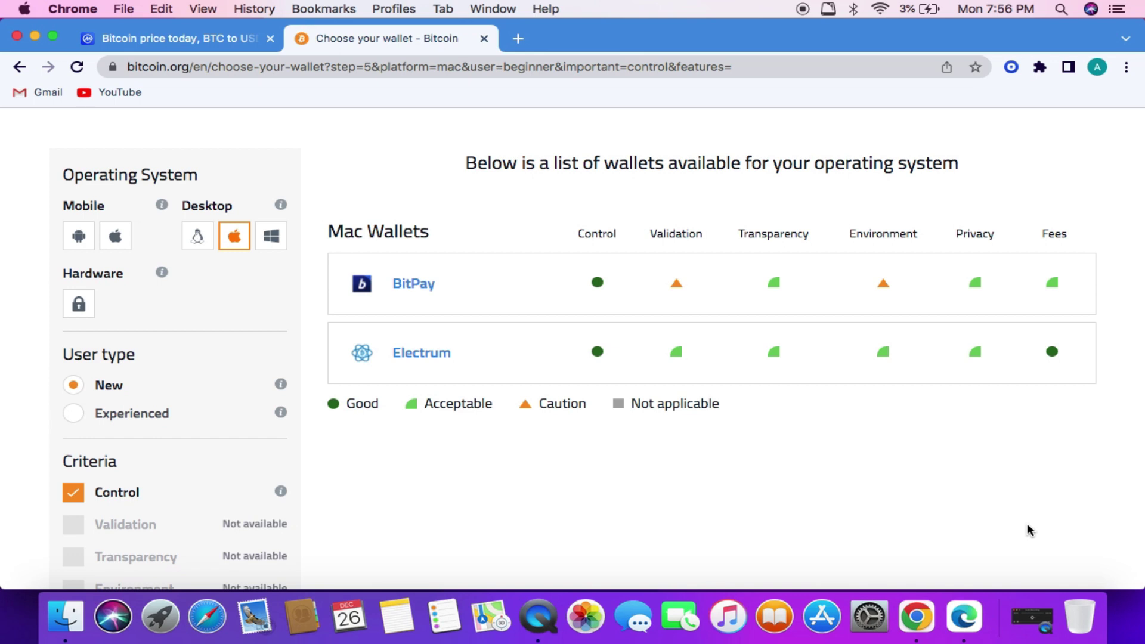
# Open Electrum's bitcoin.org details page and go to the official electrum.org website.
pyautogui.scroll(-1, 392, 356)
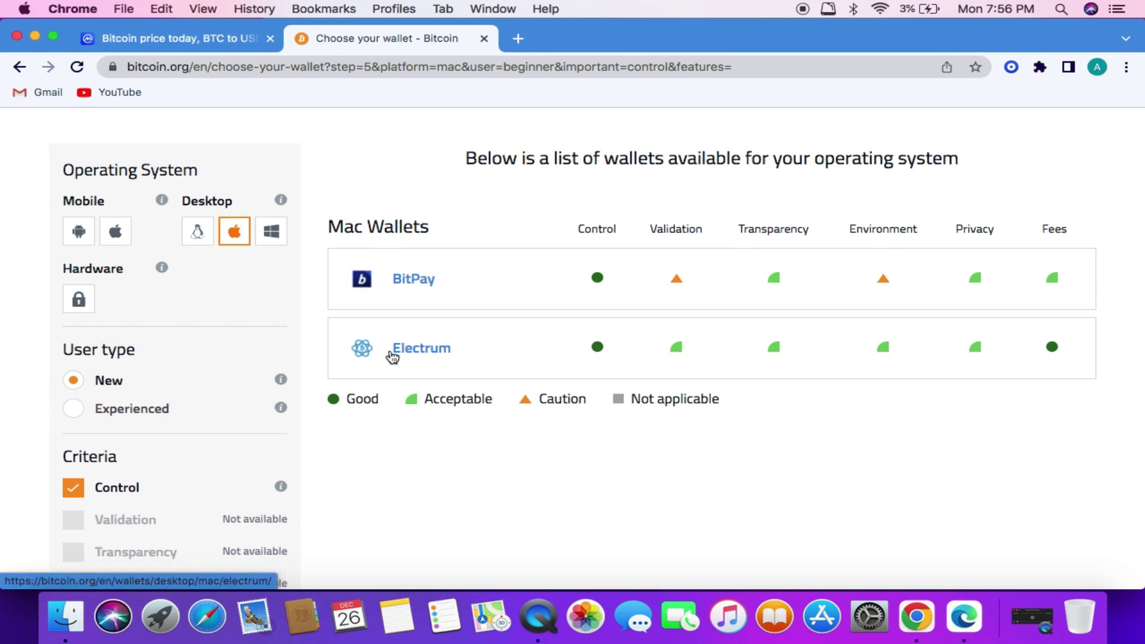
pyautogui.scroll(5, 392, 356)
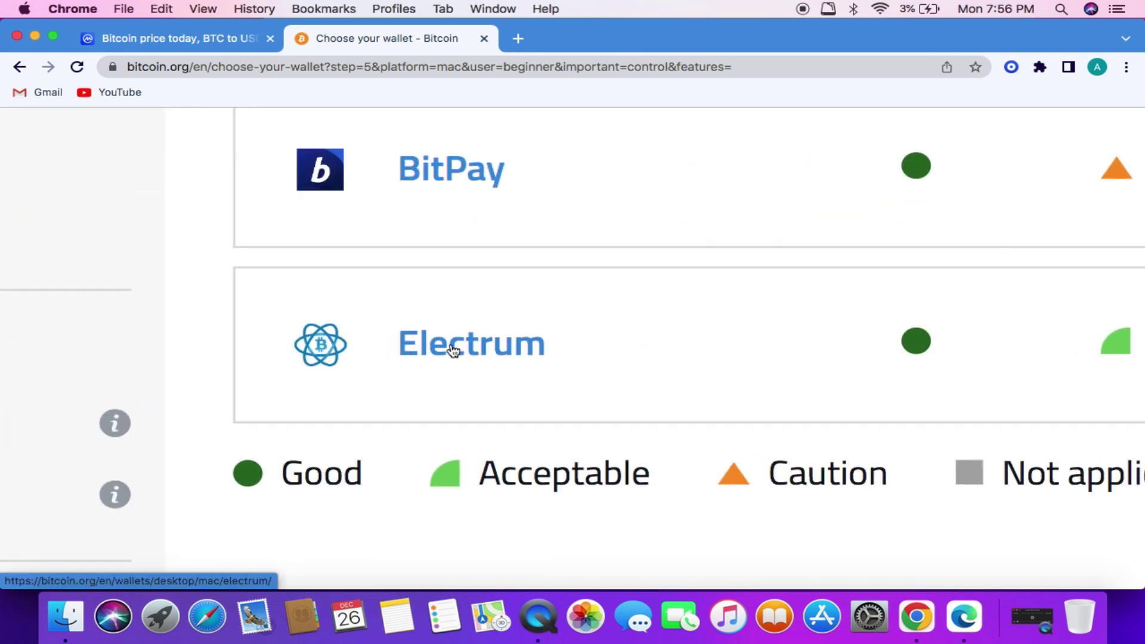
pyautogui.click(452, 346)
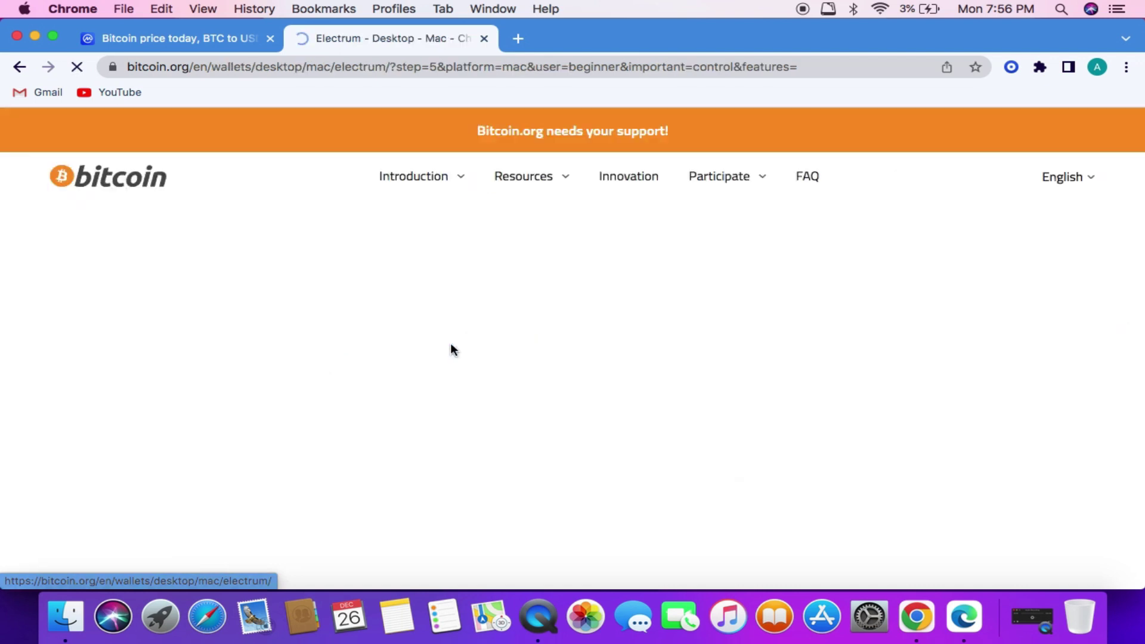
pyautogui.scroll(-10, 453, 349)
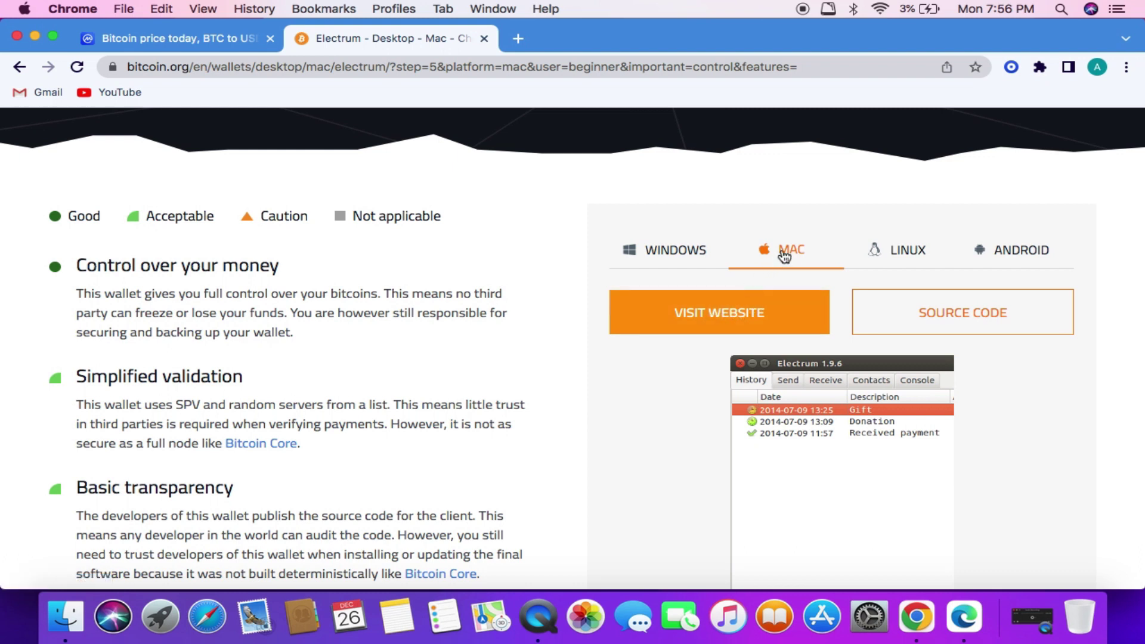
pyautogui.click(725, 308)
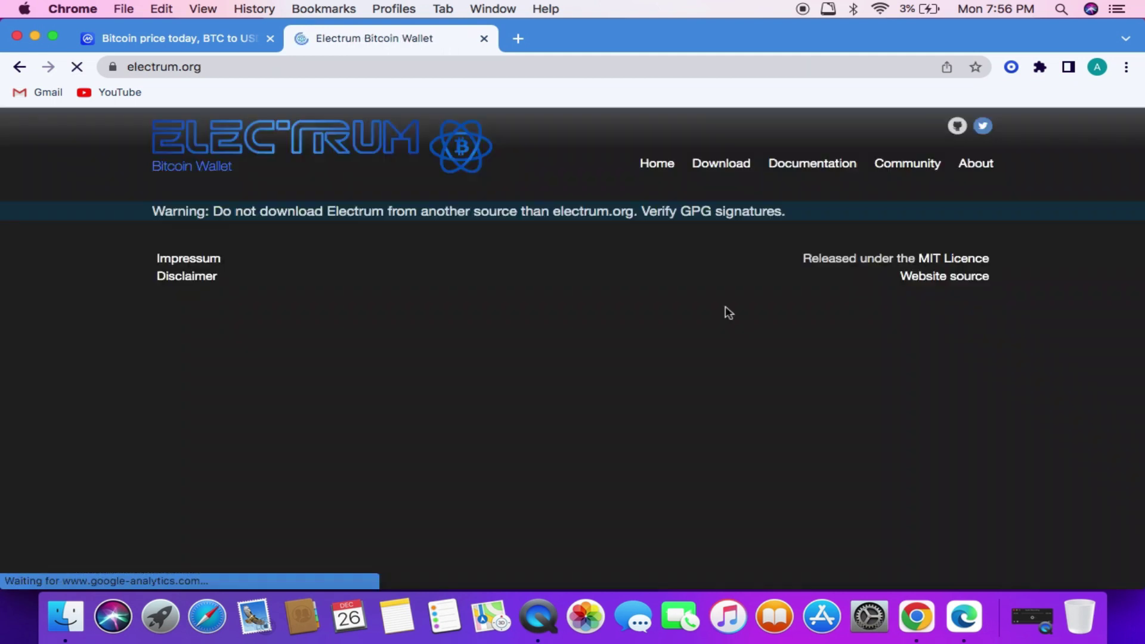
# Start downloading the Electrum executable for macOS (electrum-4.3.2.dmg).
pyautogui.scroll(-10, 726, 306)
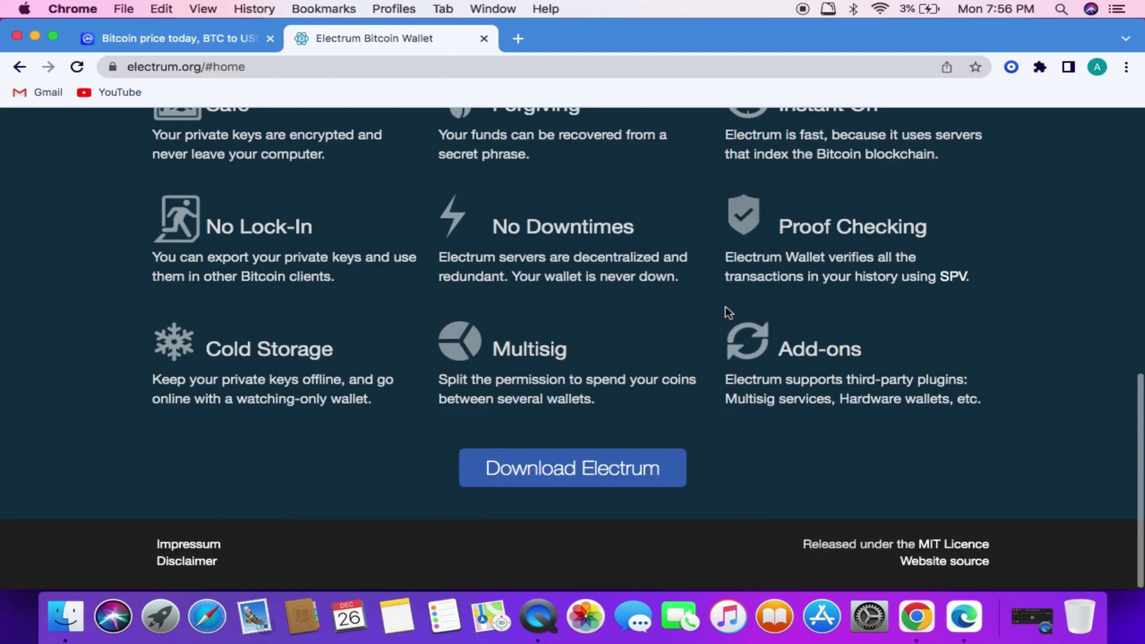
pyautogui.click(571, 480)
pyautogui.scroll(4, 570, 477)
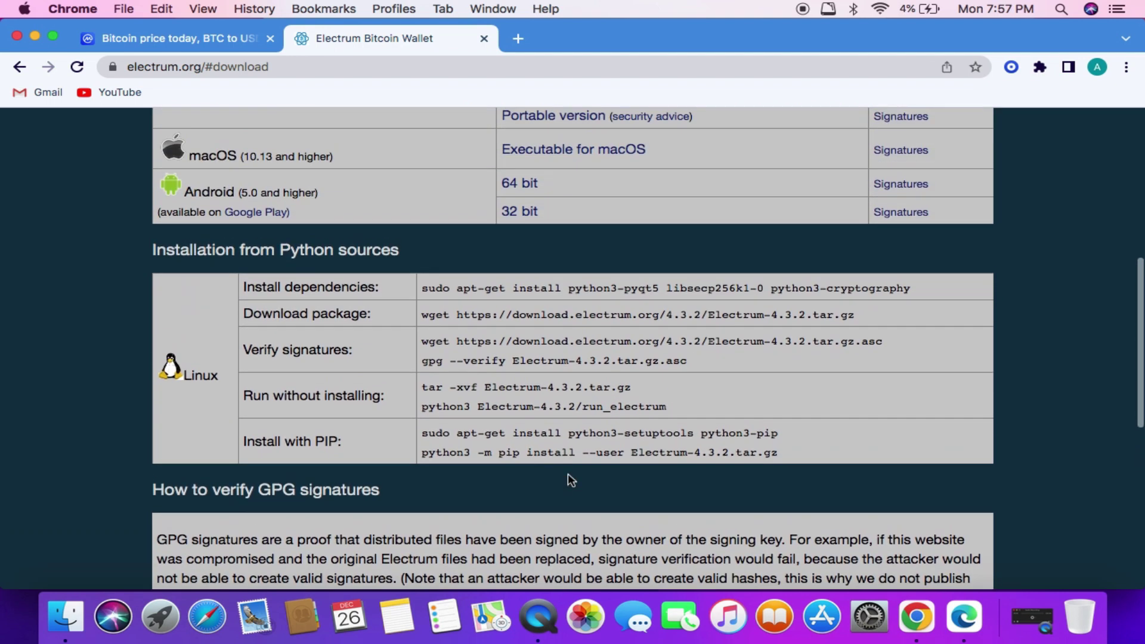
pyautogui.scroll(3, 569, 478)
pyautogui.click(557, 317)
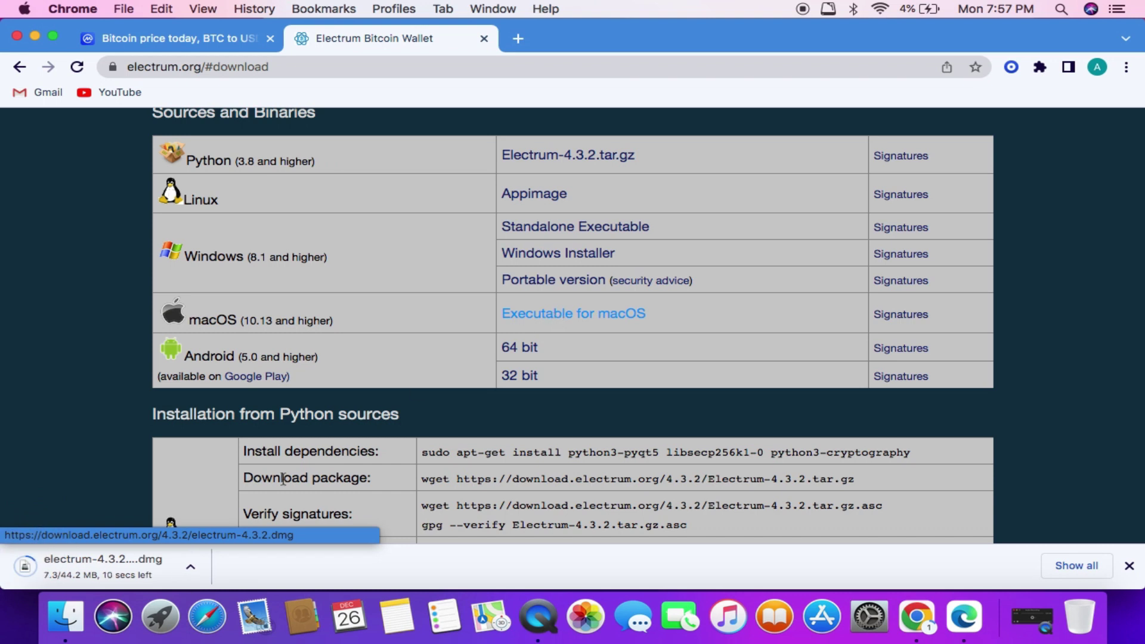
# Cancel the electrum-4.3.2.dmg download and minimize Chrome to the desktop.
pyautogui.click(191, 567)
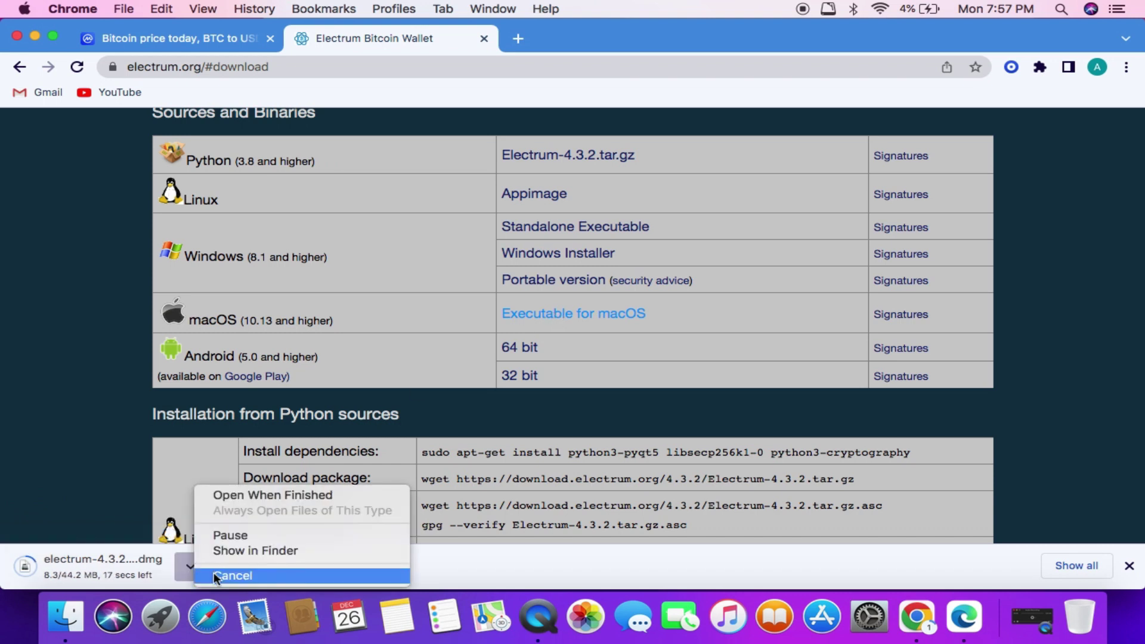
pyautogui.click(215, 576)
pyautogui.click(35, 37)
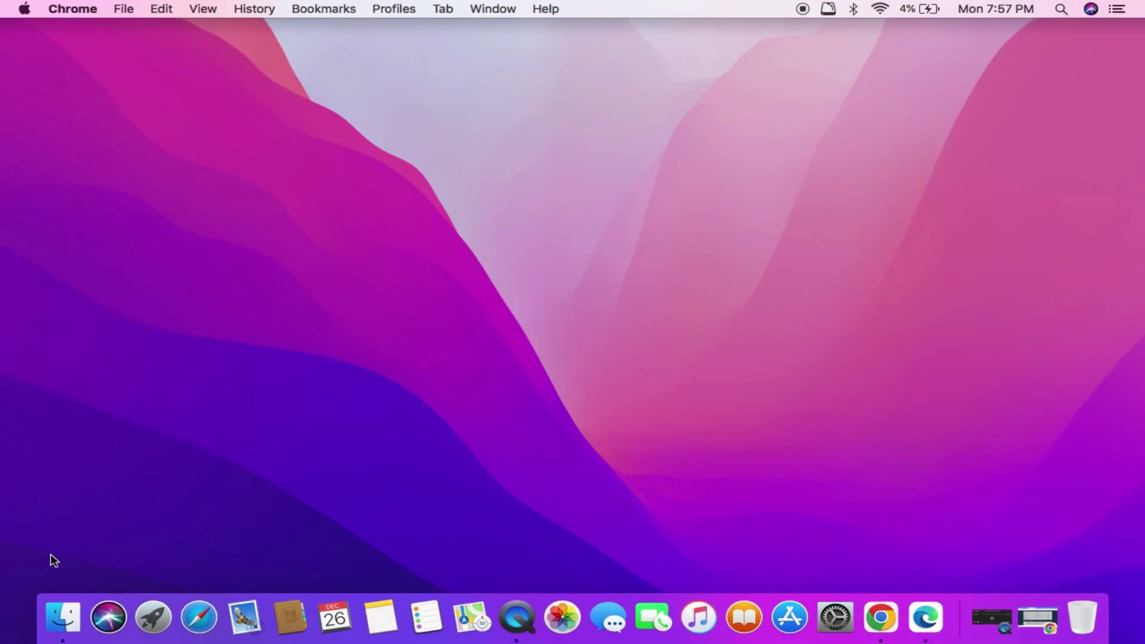
# Mount electrum-4.3.2.dmg from the Downloads folder in Finder.
pyautogui.click(63, 618)
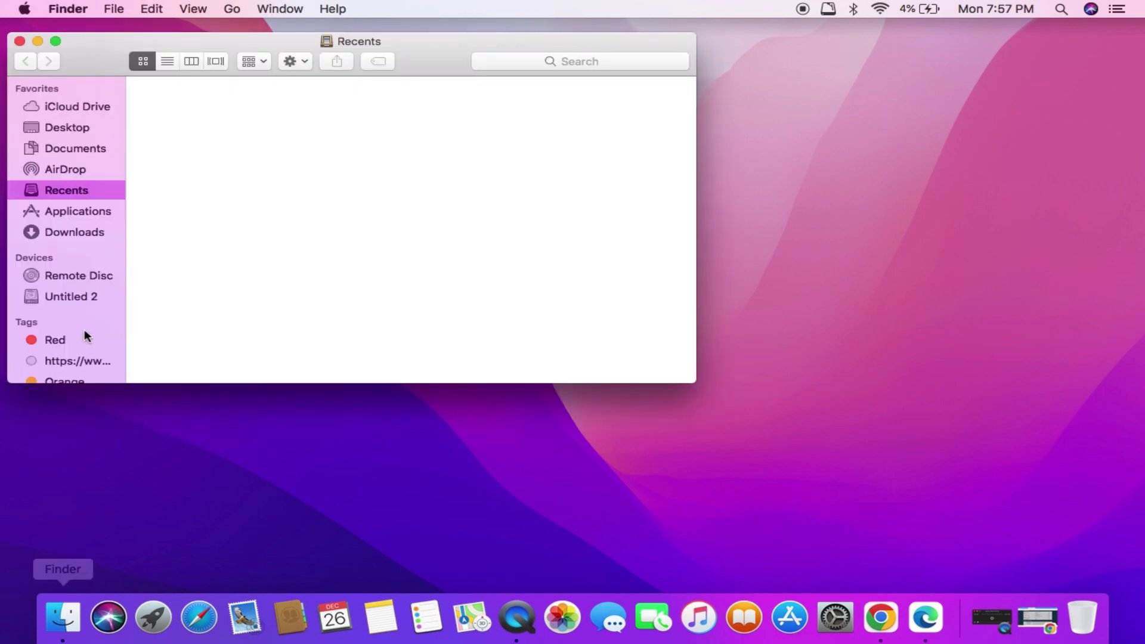
pyautogui.click(81, 234)
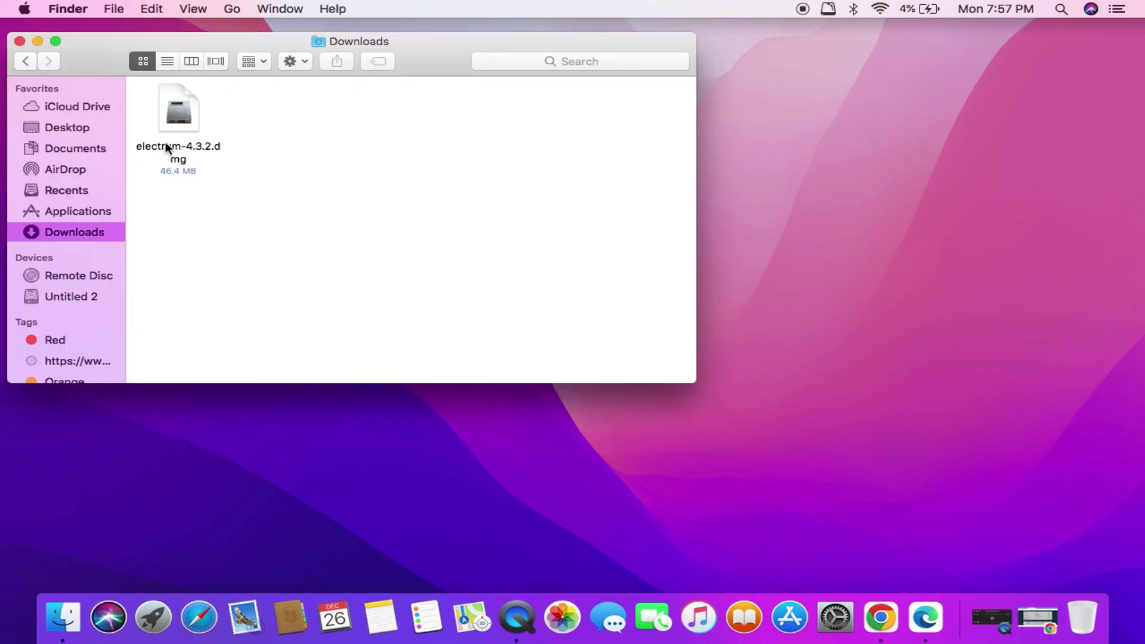
pyautogui.click(157, 114)
pyautogui.doubleClick(177, 116)
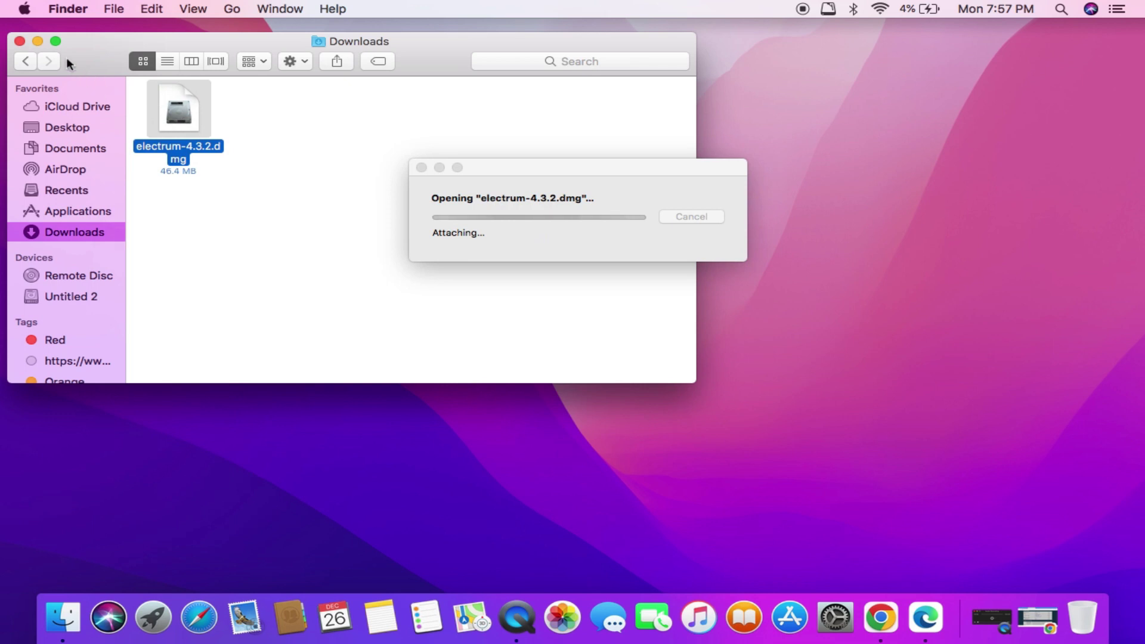
# Launch Electrum from the disk image and approve the downloaded-app warning.
pyautogui.click(36, 41)
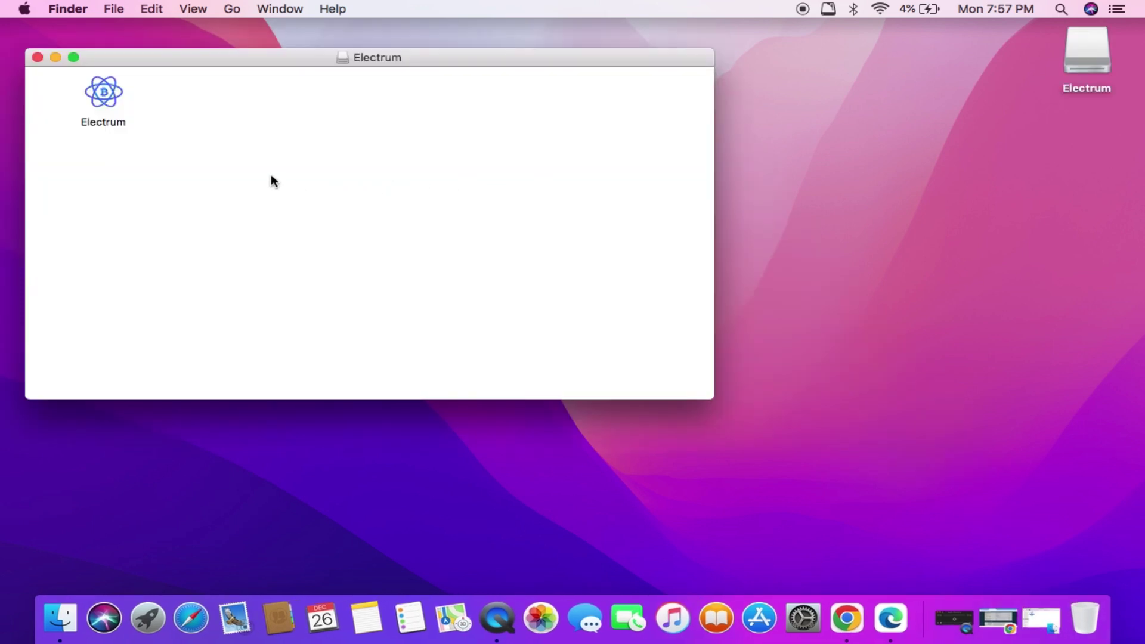
pyautogui.doubleClick(103, 97)
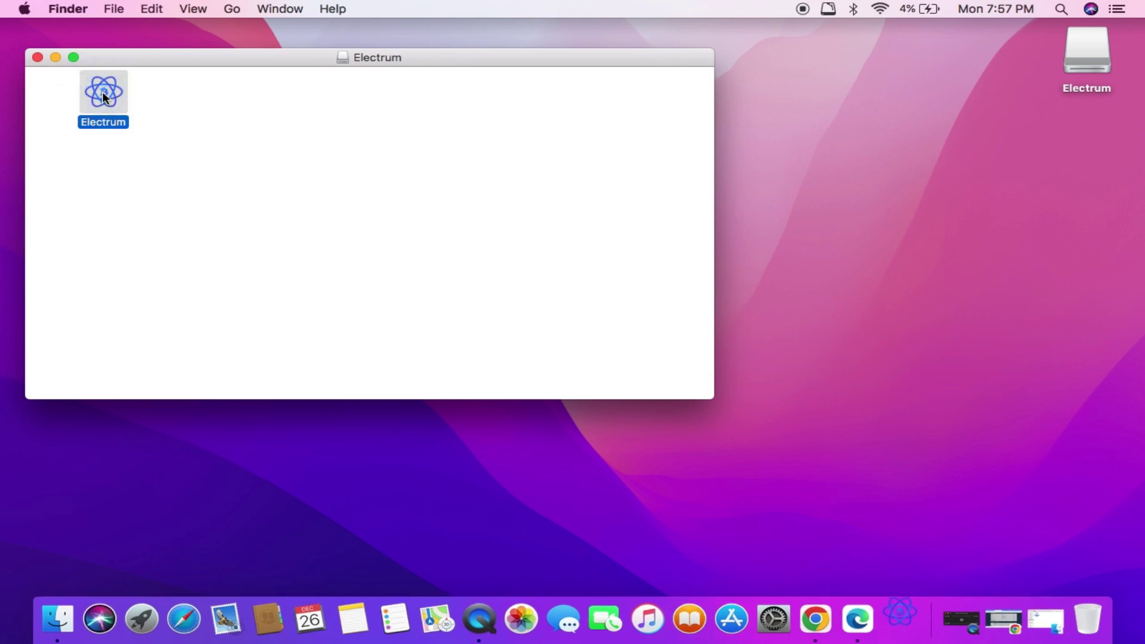
pyautogui.click(37, 56)
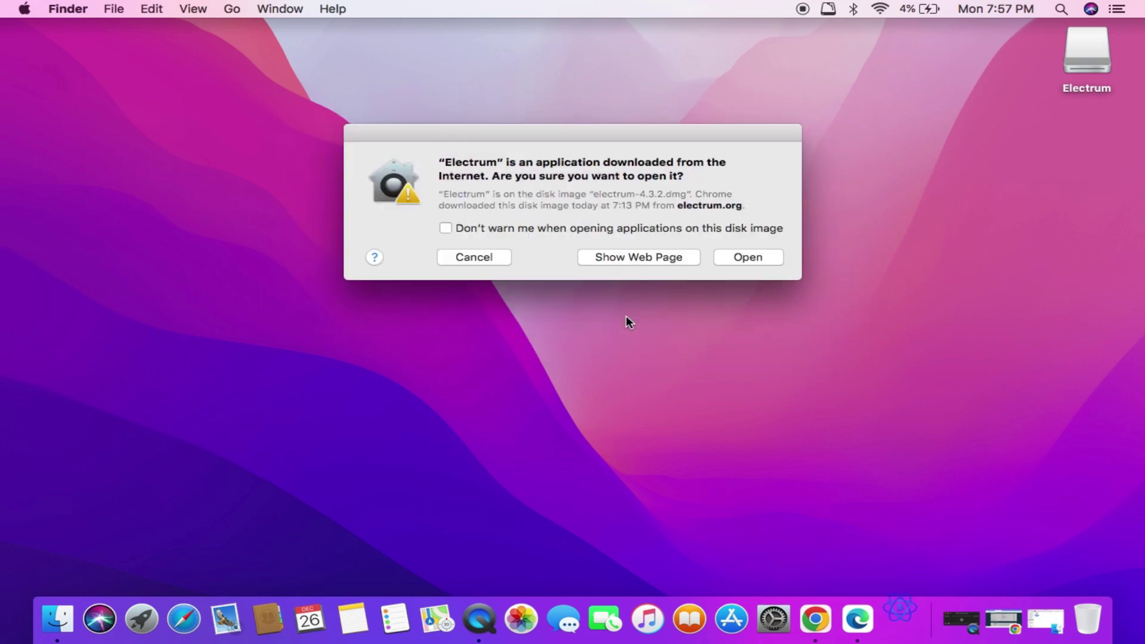
pyautogui.click(750, 260)
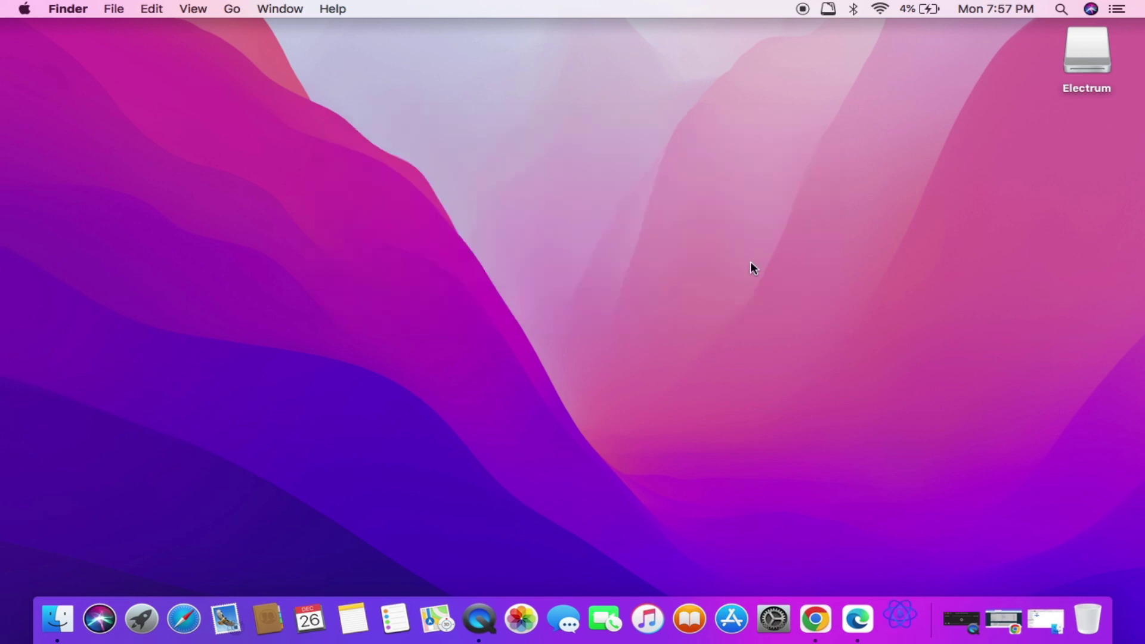
# Check Security & Privacy > General for allowed app sources (App Store and identified developers).
pyautogui.click(778, 624)
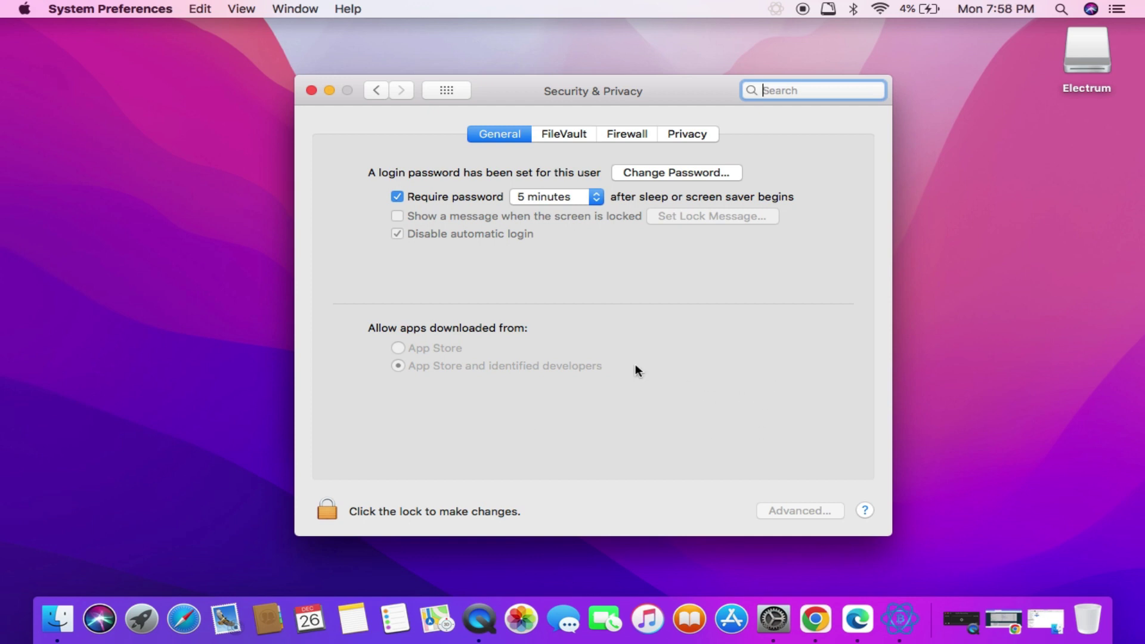
# Close System Preferences, create standard wallet default_wallet, and select its 12-word seed.
pyautogui.click(312, 91)
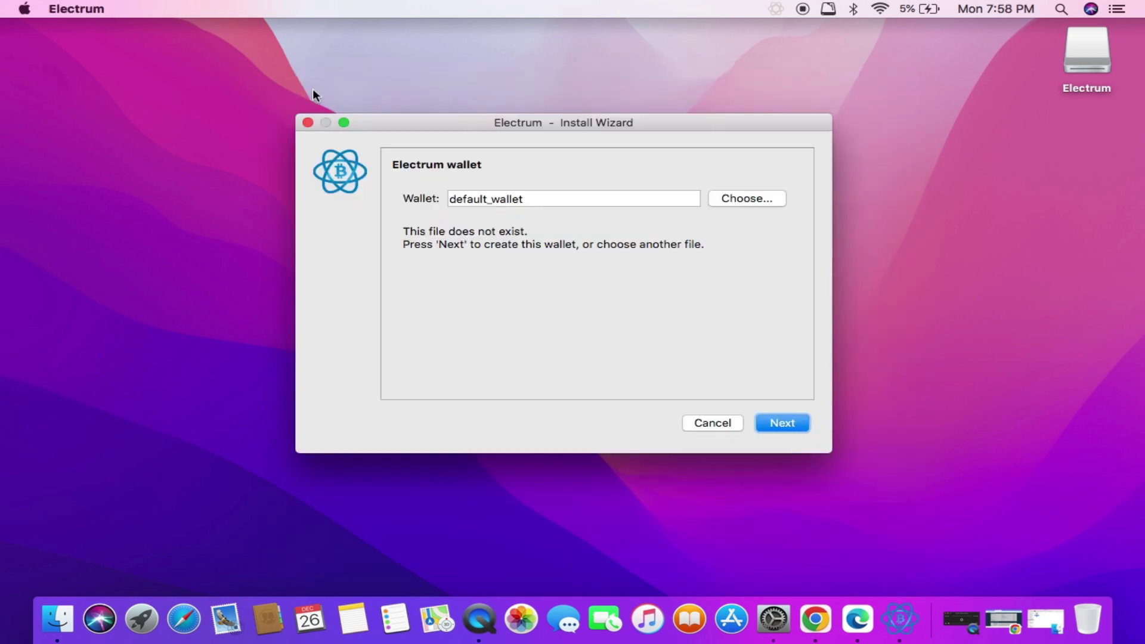
pyautogui.click(788, 424)
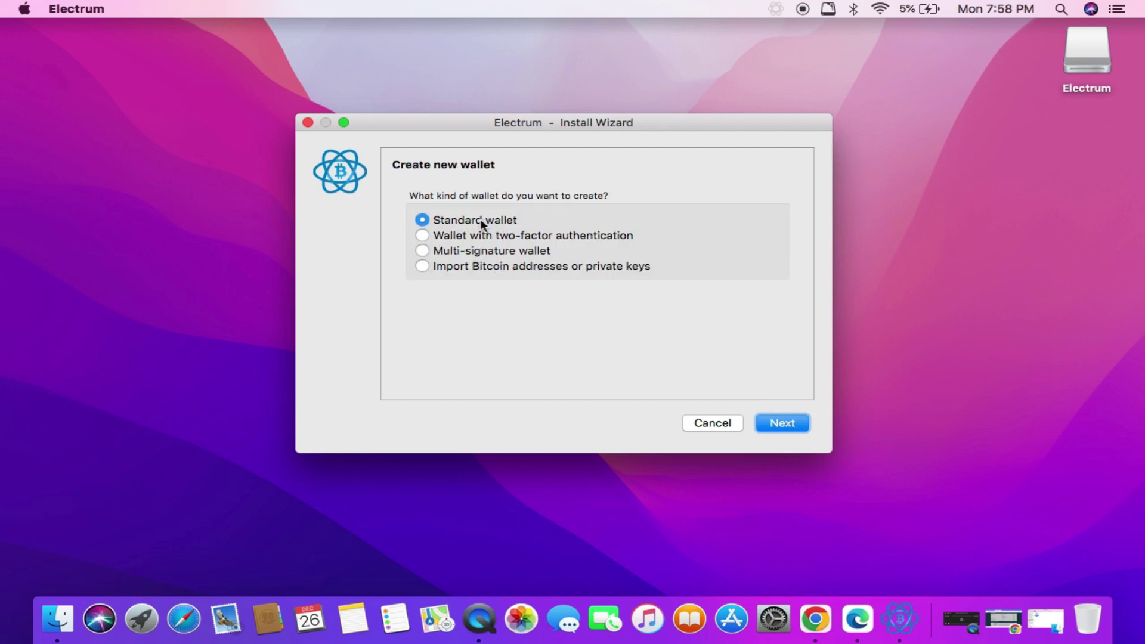
pyautogui.click(784, 423)
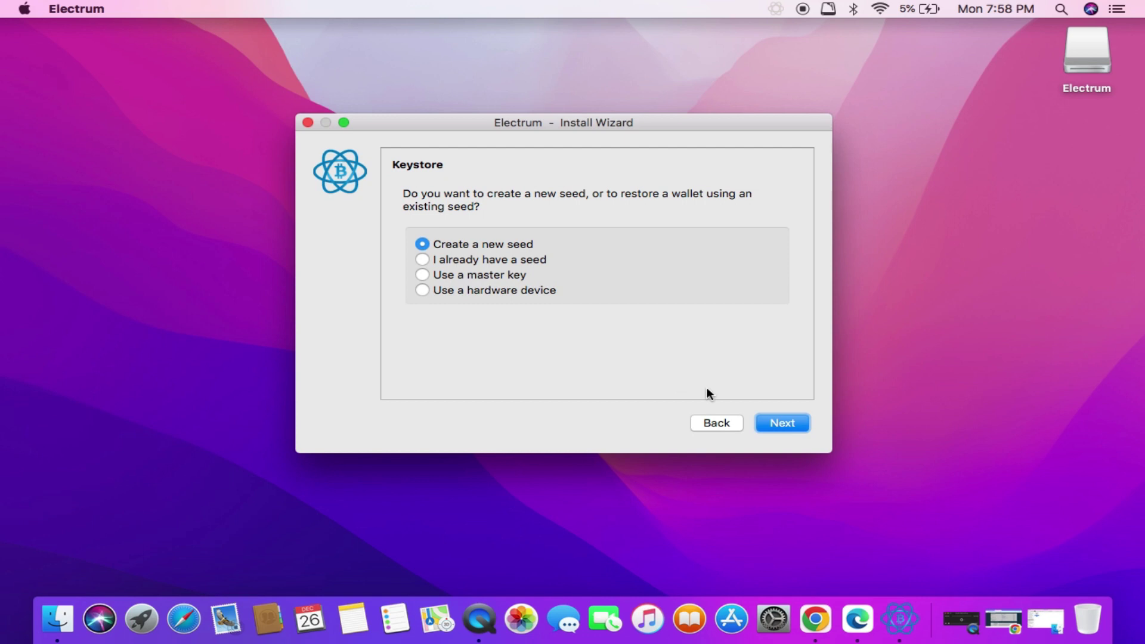
pyautogui.click(786, 423)
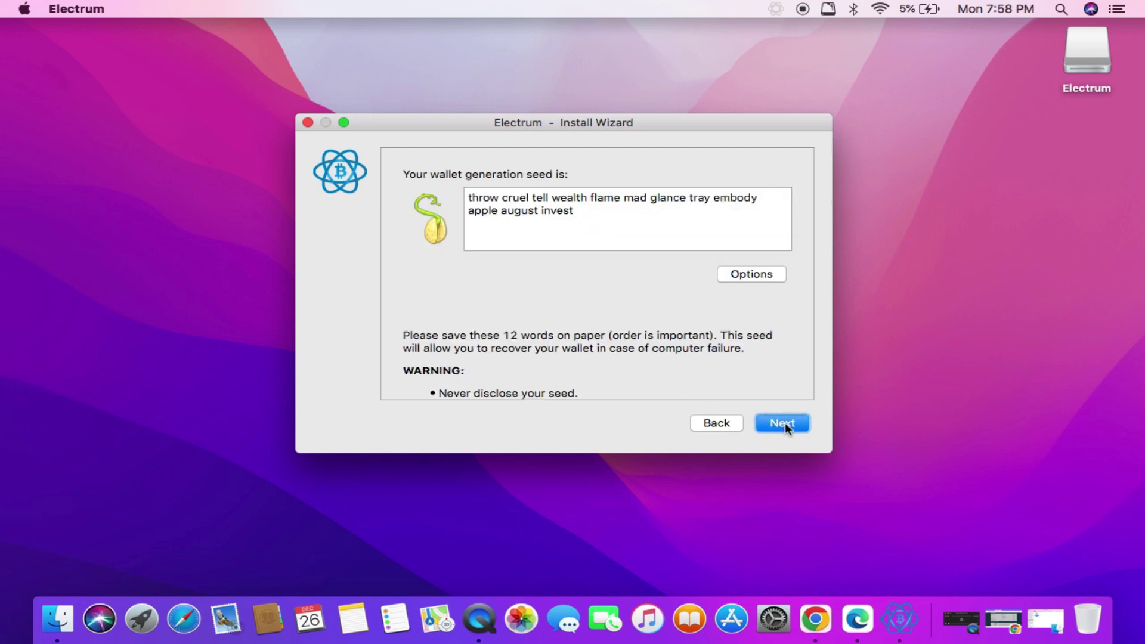
pyautogui.moveTo(576, 213); pyautogui.dragTo(468, 199)
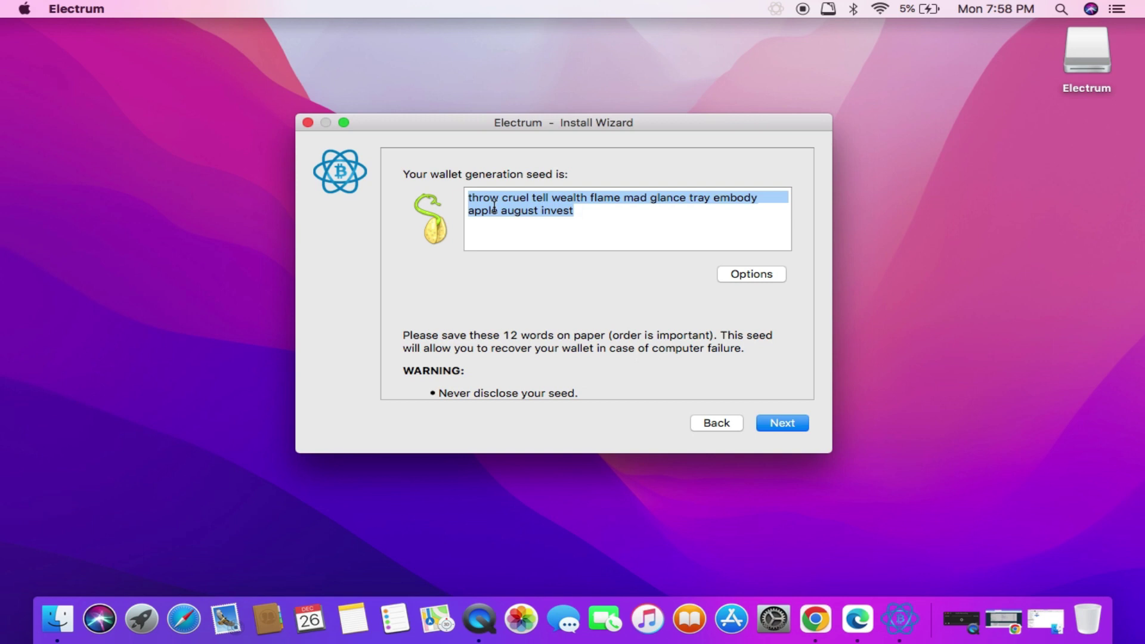
# Copy the 12-word seed into a new Notes note, then minimize Notes.
pyautogui.rightClick(493, 206)
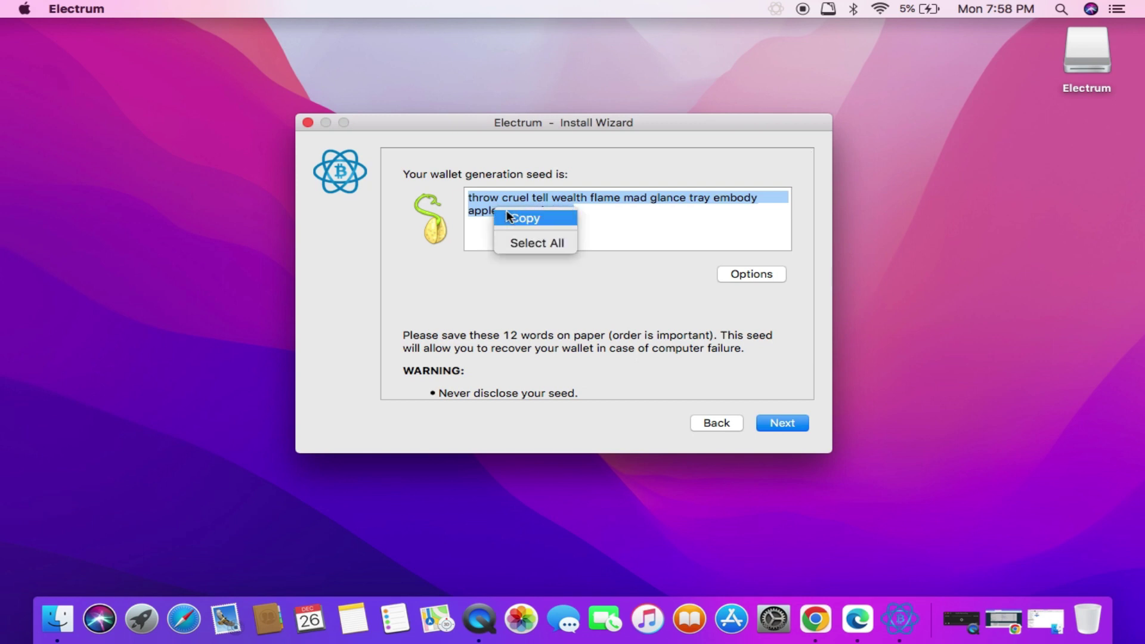
pyautogui.click(513, 218)
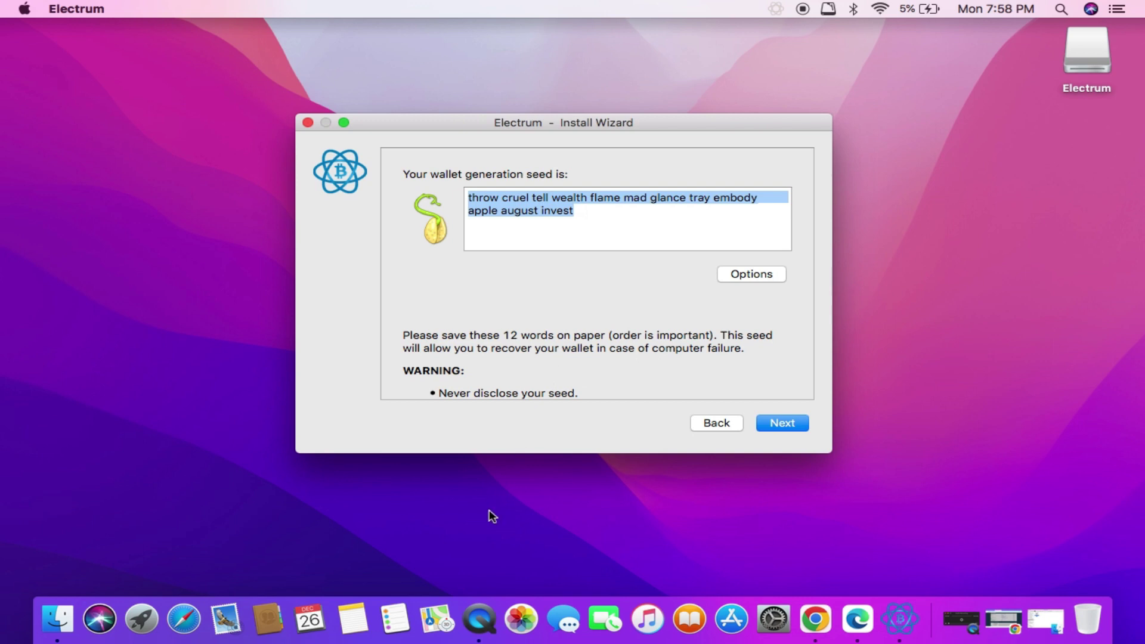
pyautogui.click(351, 623)
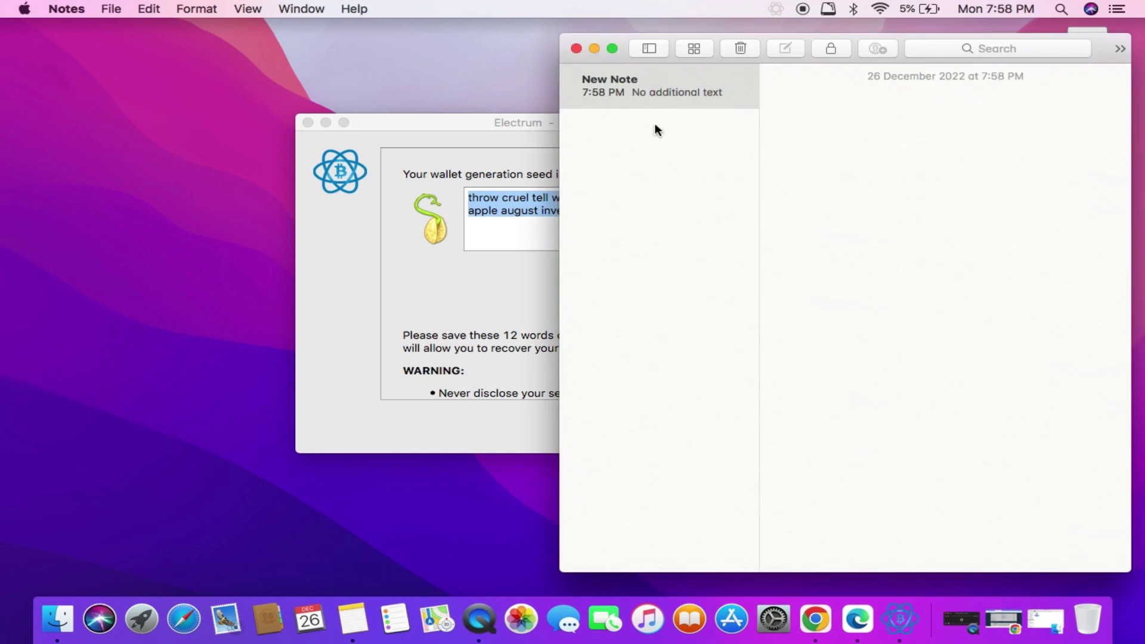
pyautogui.press('super+v')
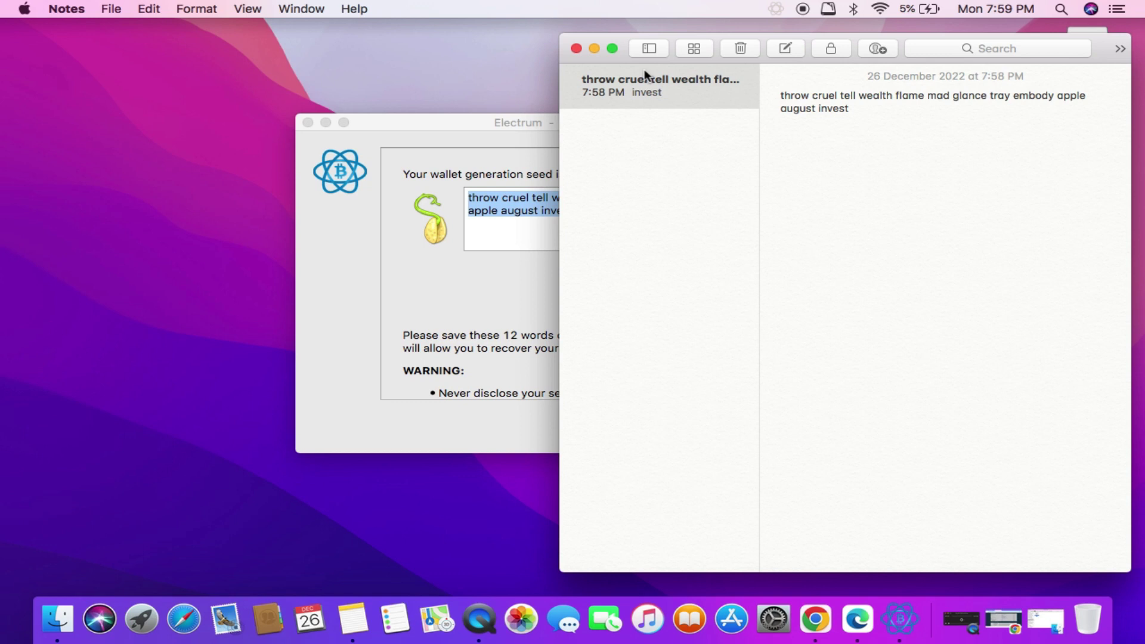
pyautogui.click(594, 48)
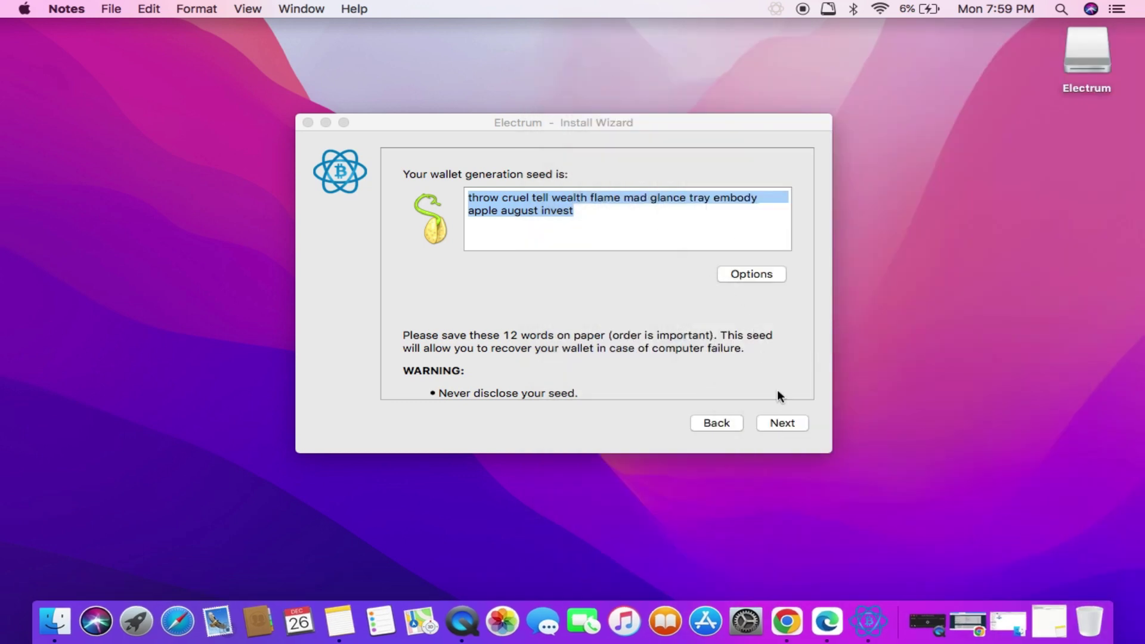
# Open the Confirm Seed page and bring back the note holding the seed.
pyautogui.click(782, 424)
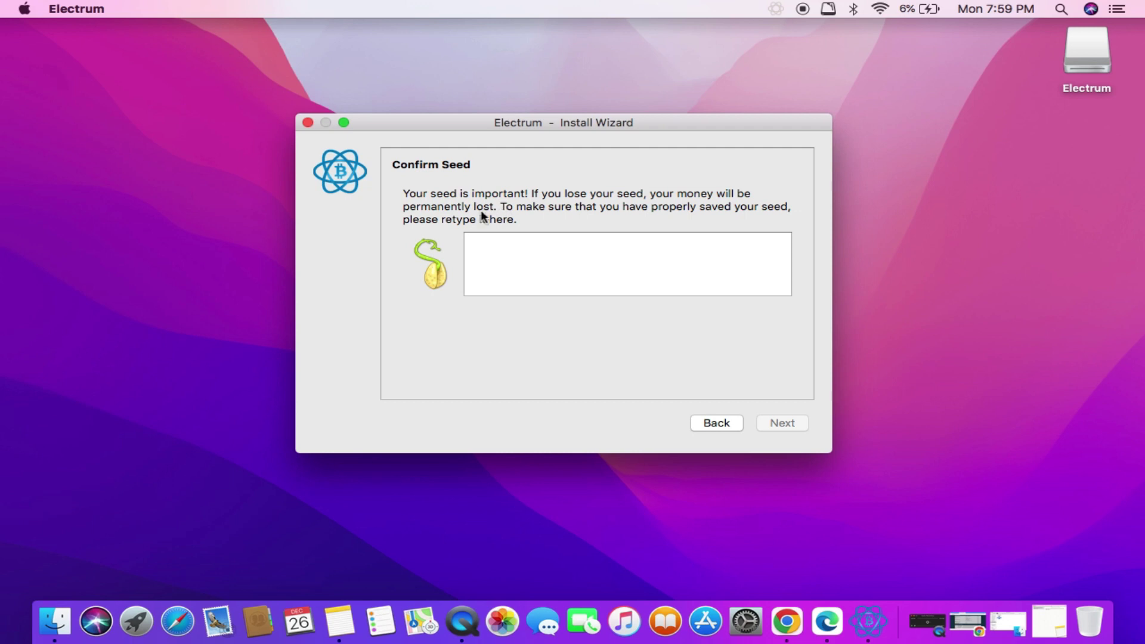
pyautogui.rightClick(477, 244)
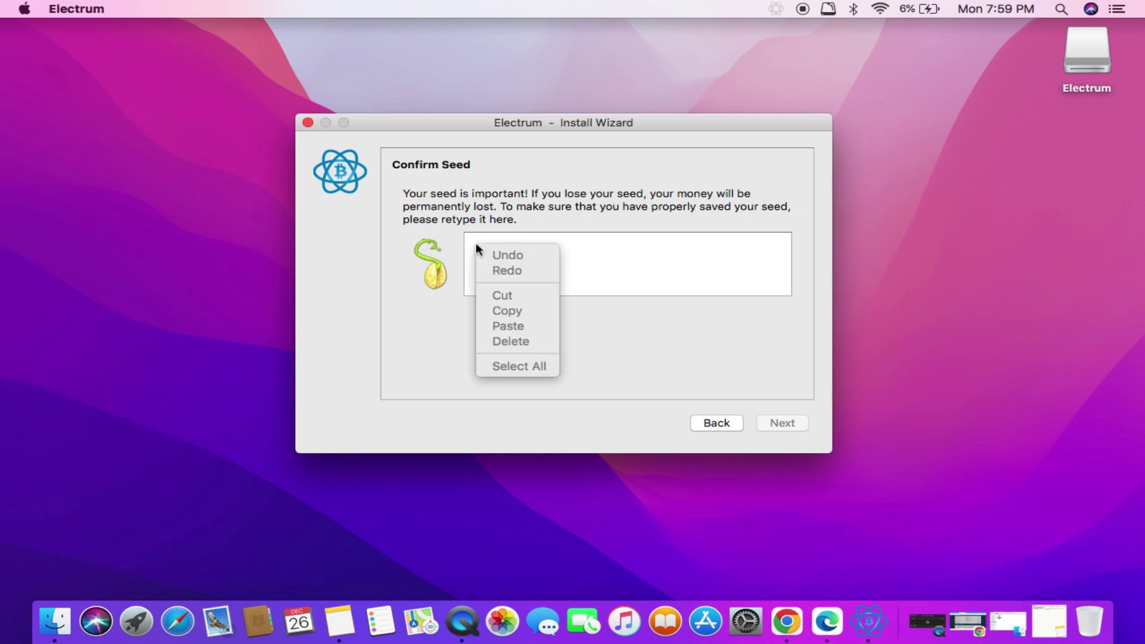
pyautogui.click(582, 263)
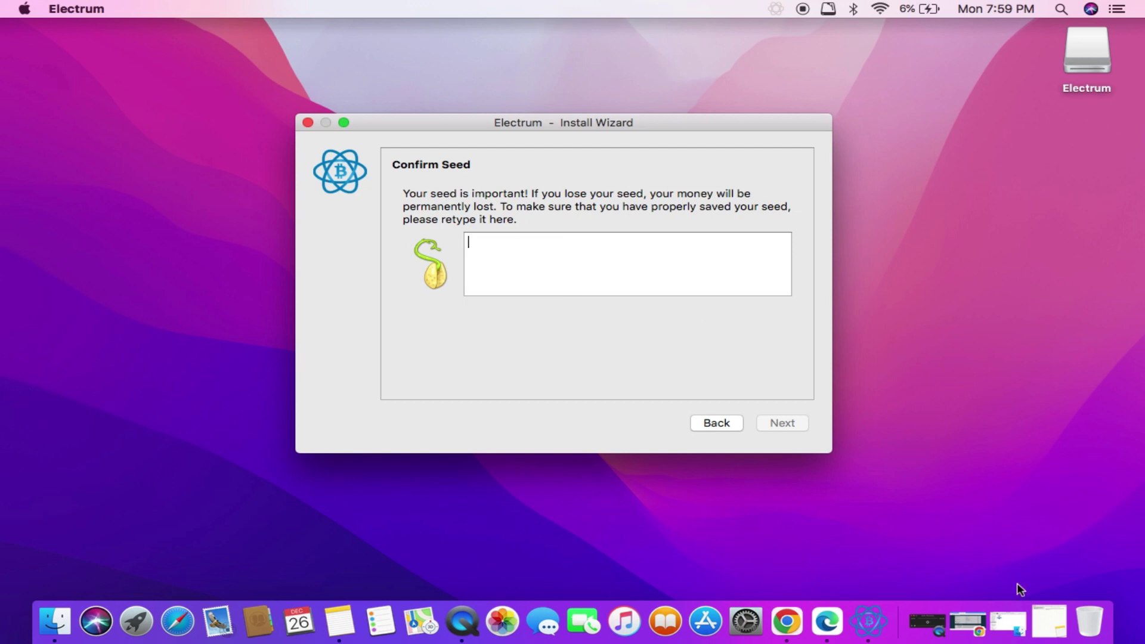
pyautogui.click(1045, 624)
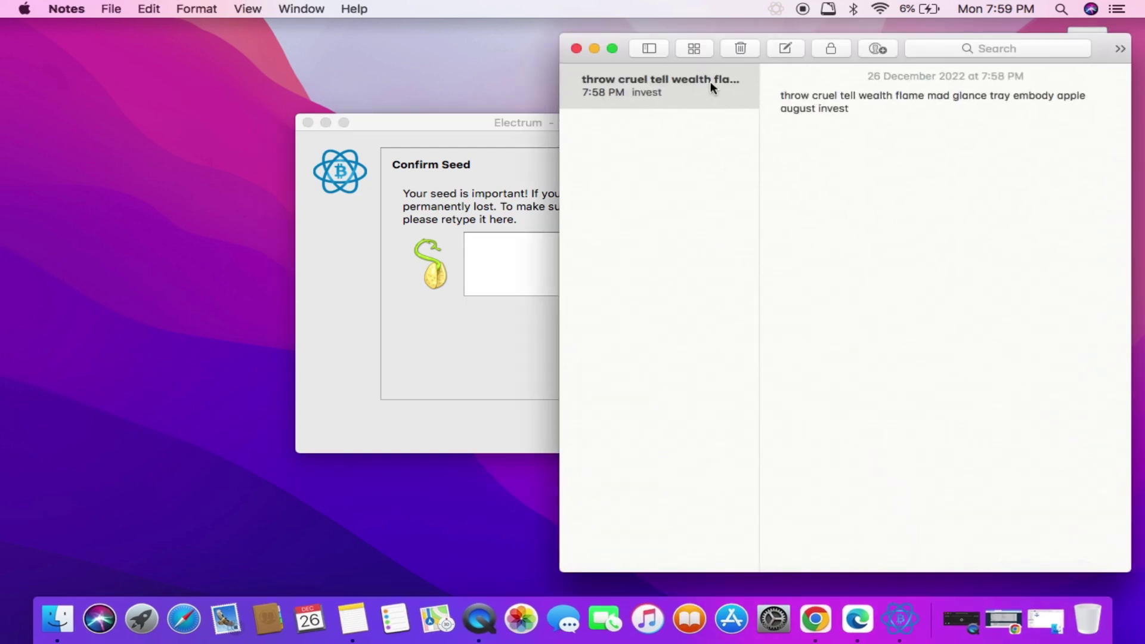
pyautogui.click(514, 143)
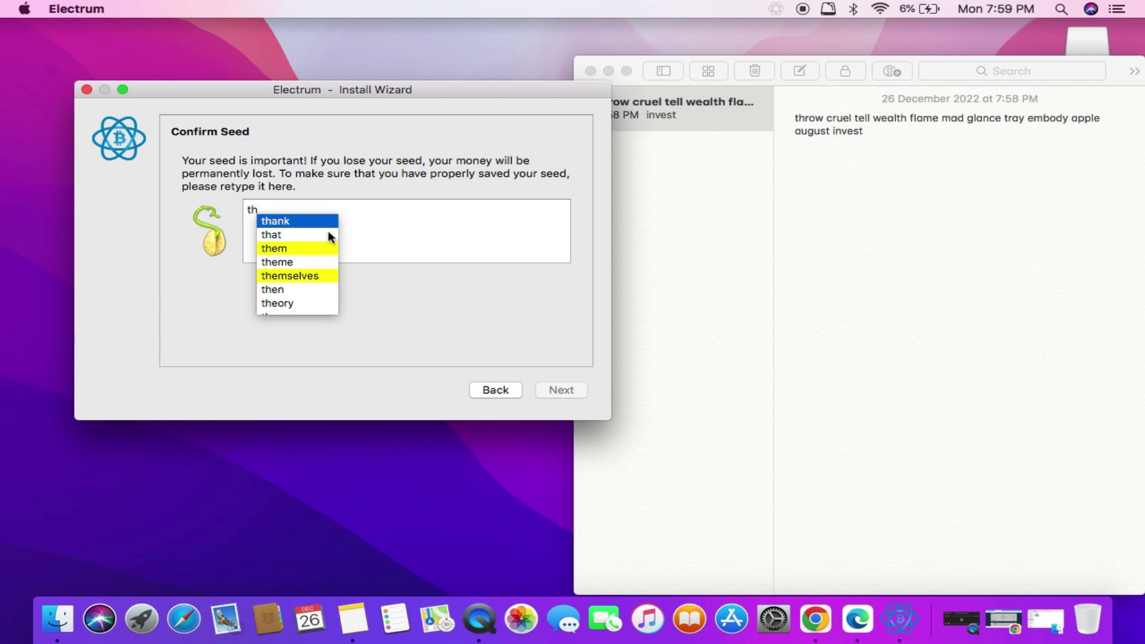
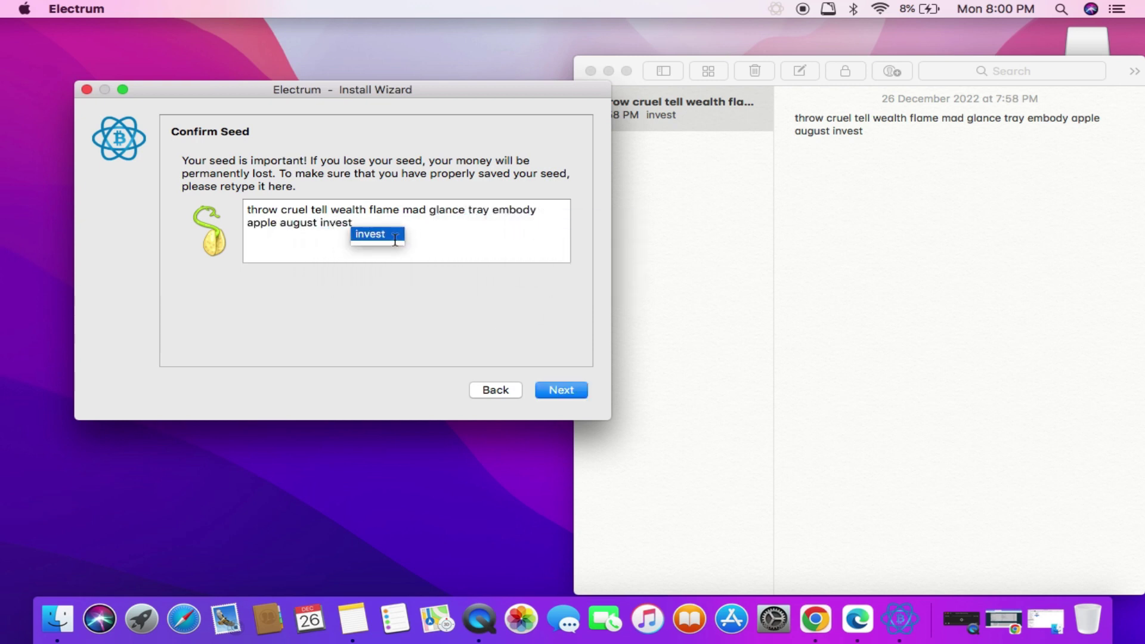
# Retype all 12 seed words into the Confirm Seed box, close Notes, and submit.
pyautogui.click(591, 71)
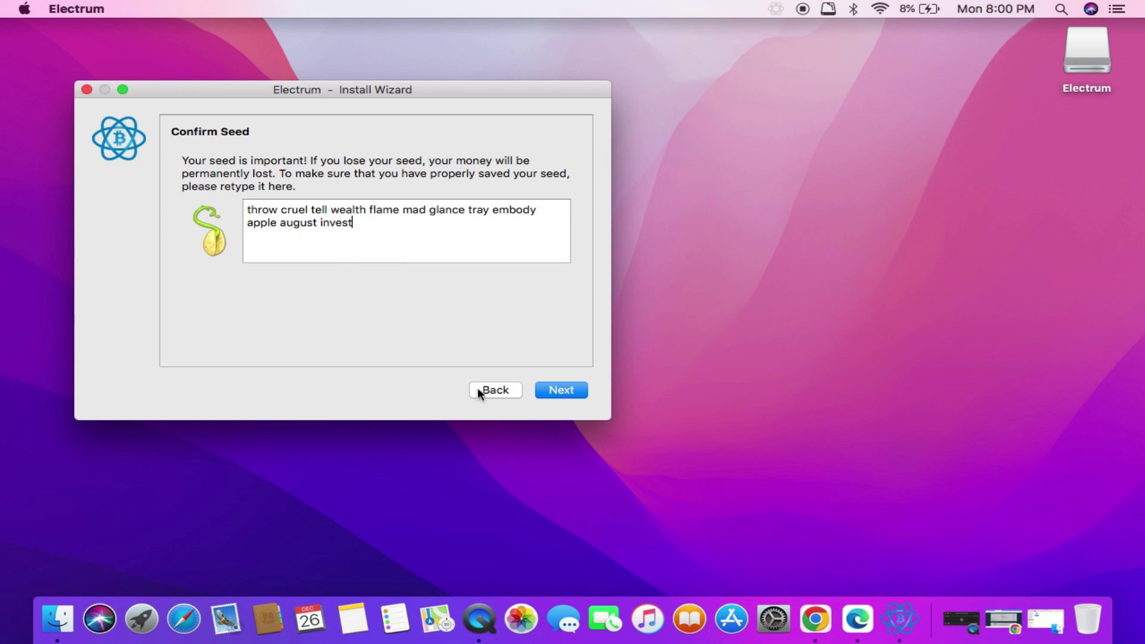
pyautogui.click(566, 392)
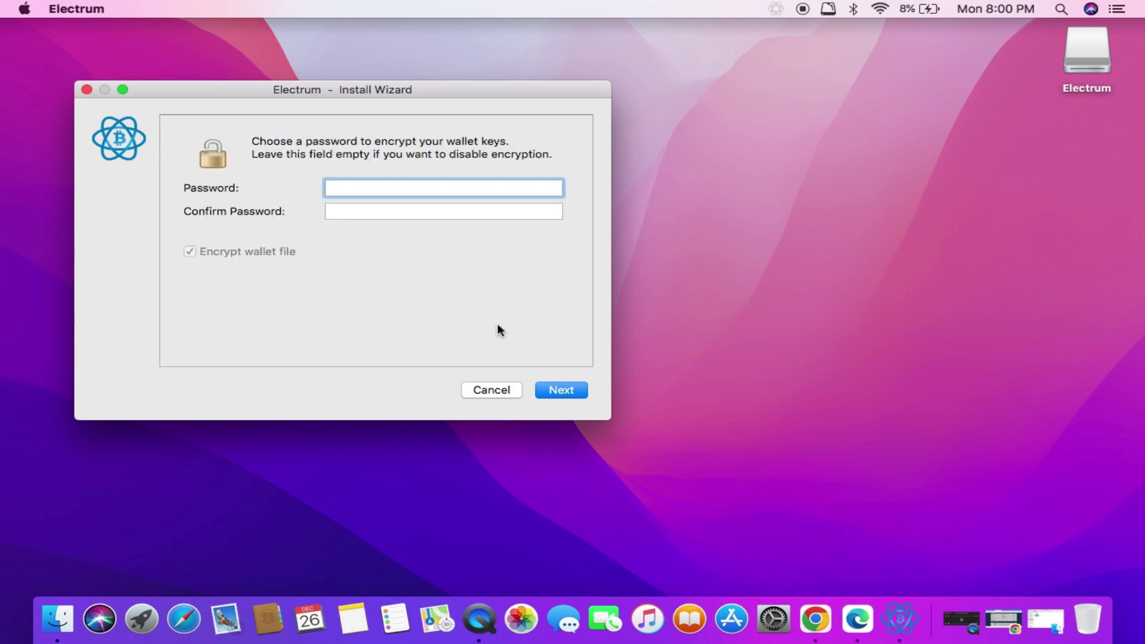
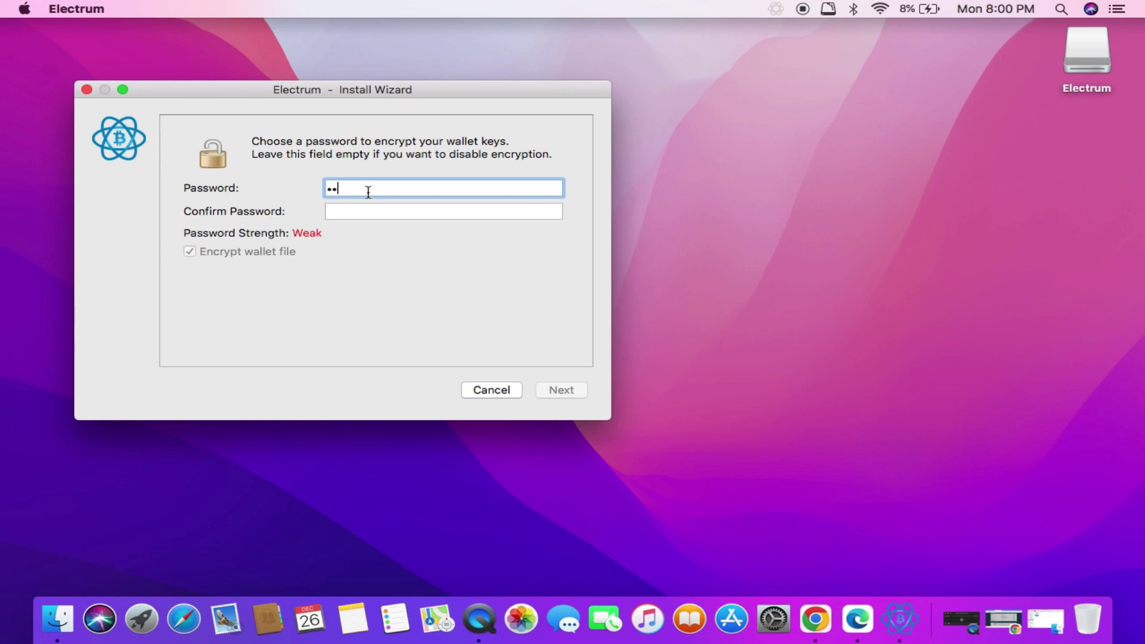
# Replace the too-short password, enter the new wallet password in both fields, and finish setup.
pyautogui.press('super+a')
pyautogui.press('BackSpace')
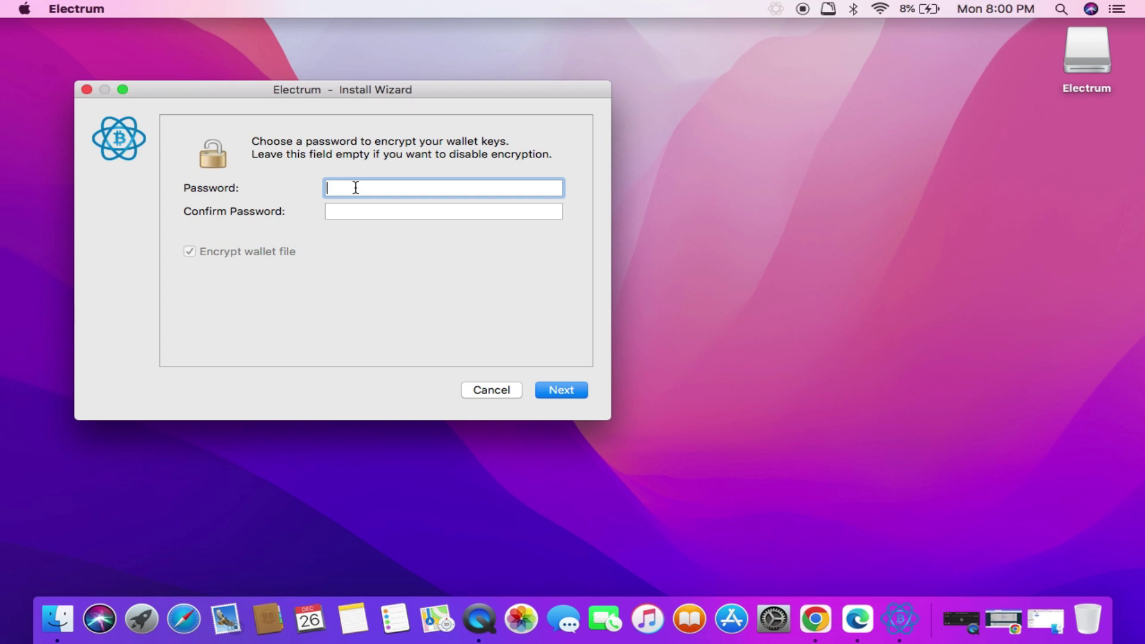
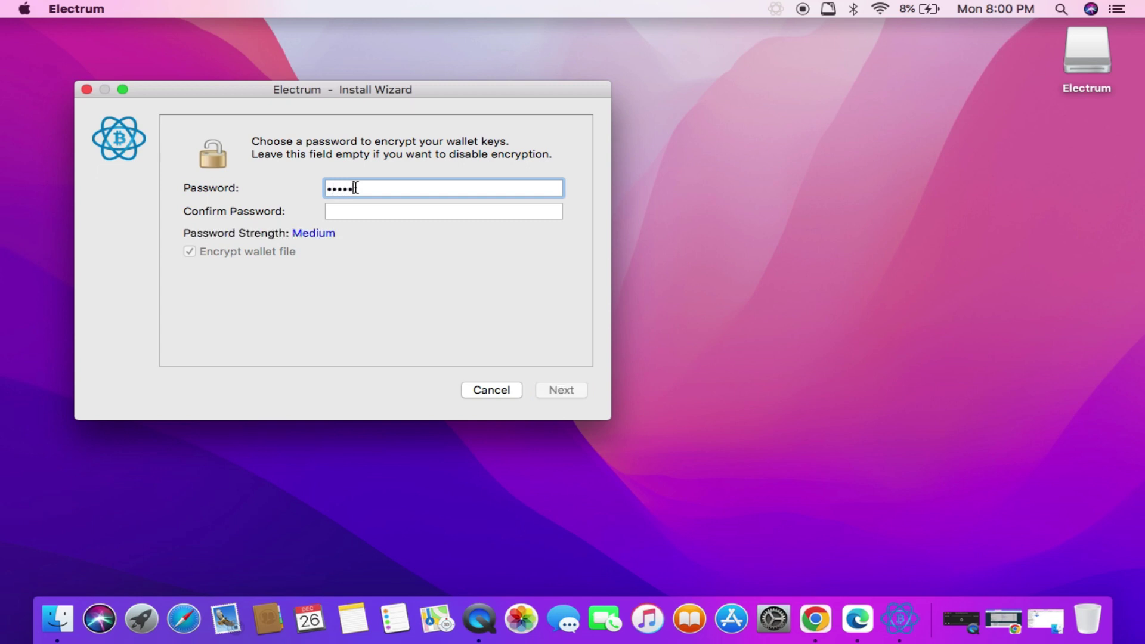
pyautogui.press('Tab')
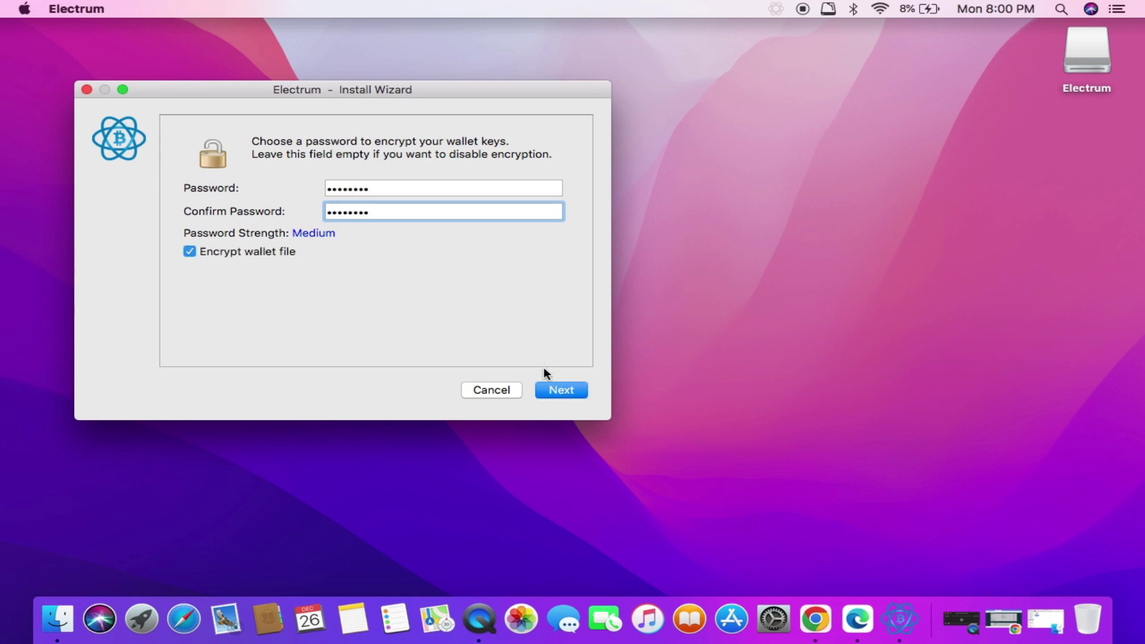
pyautogui.click(563, 391)
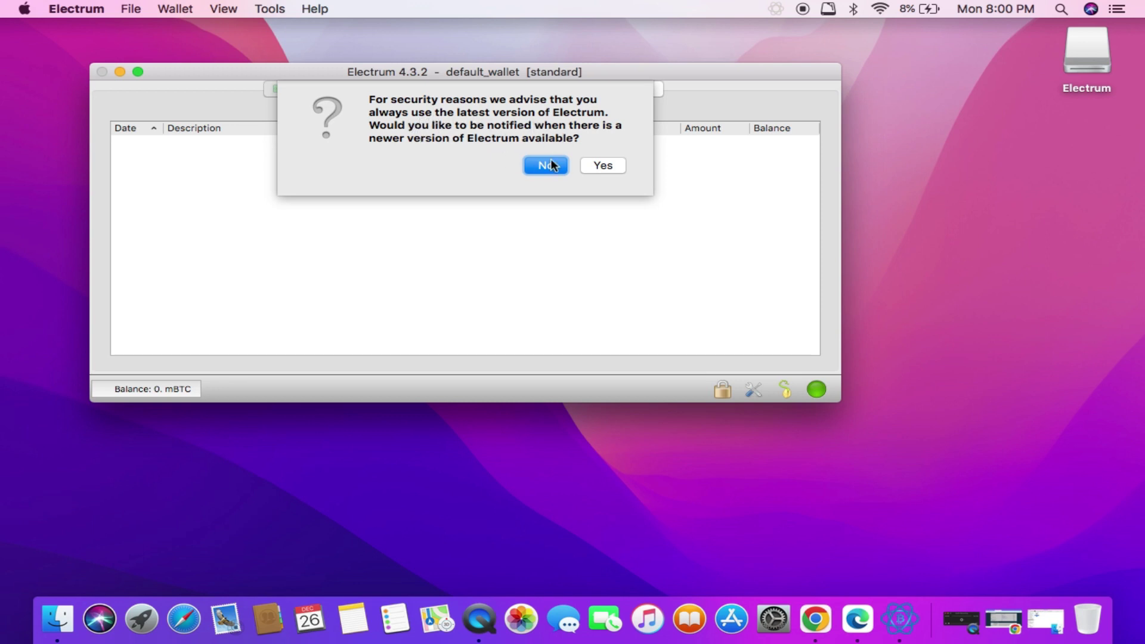
# Accept update notifications, inspect the Send form's Pay to, Description and Amount fields, then switch to Receive.
pyautogui.click(613, 168)
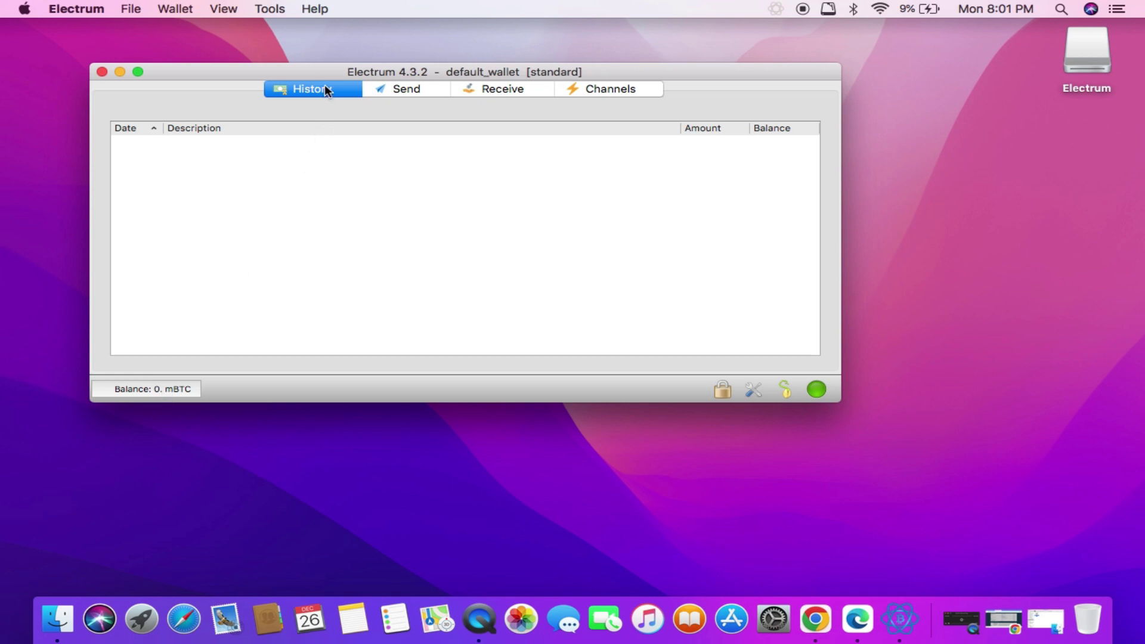
pyautogui.click(402, 96)
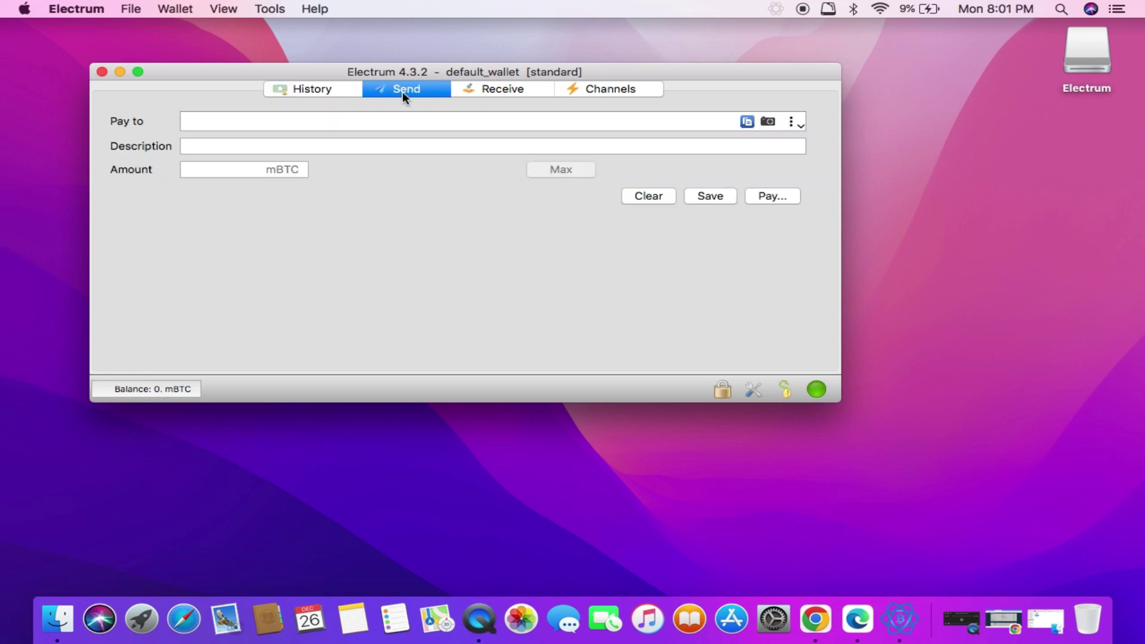
pyautogui.click(317, 126)
pyautogui.click(222, 146)
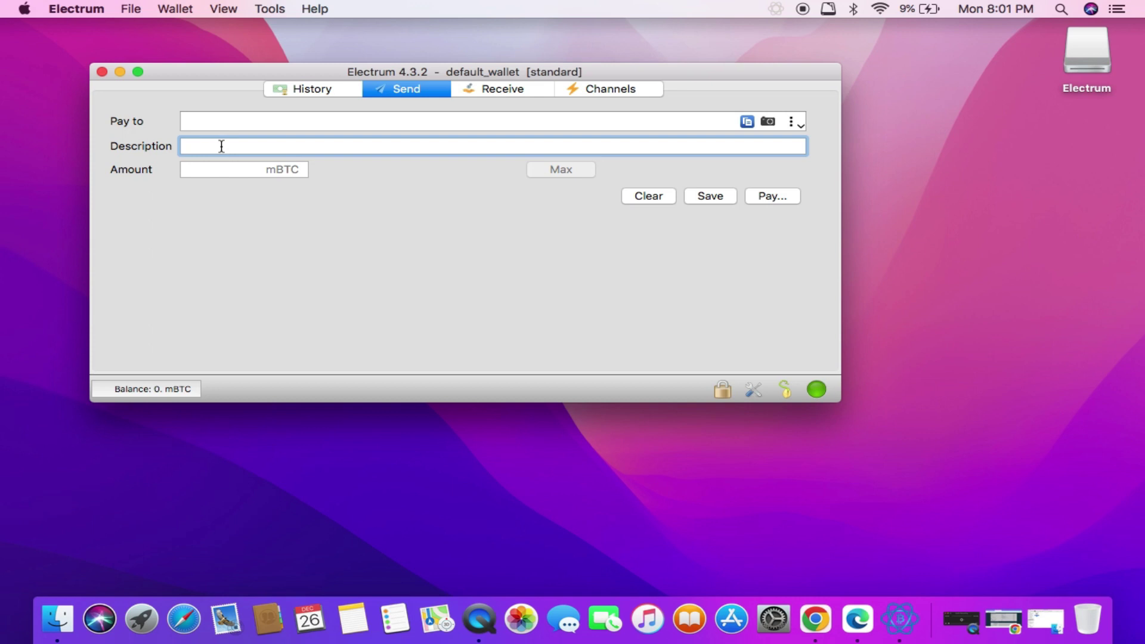
pyautogui.click(252, 169)
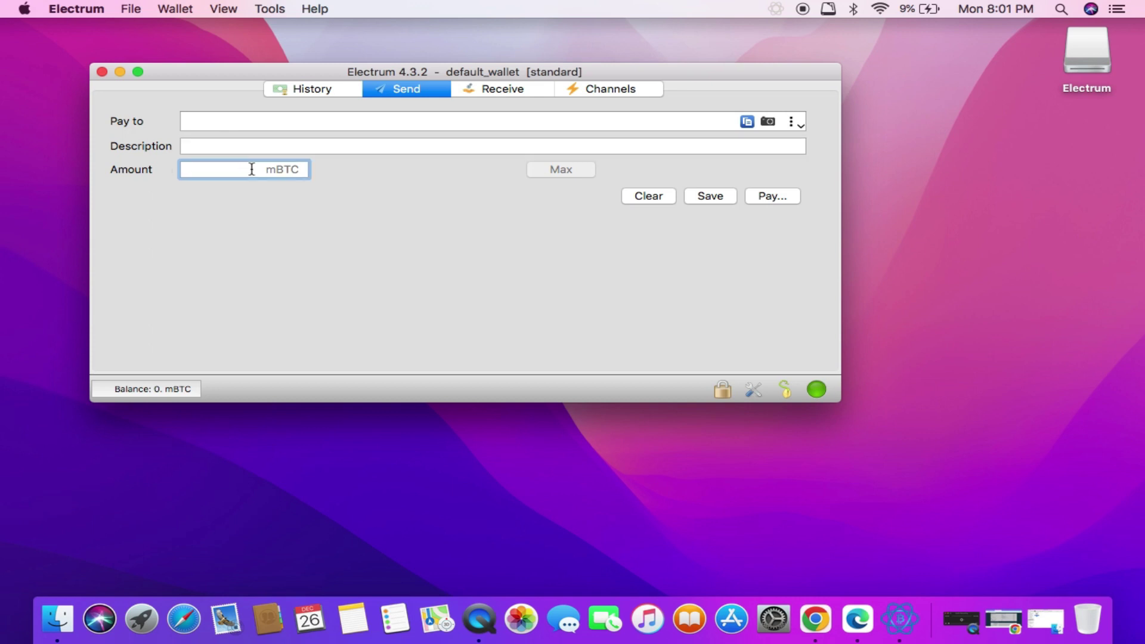
pyautogui.click(491, 93)
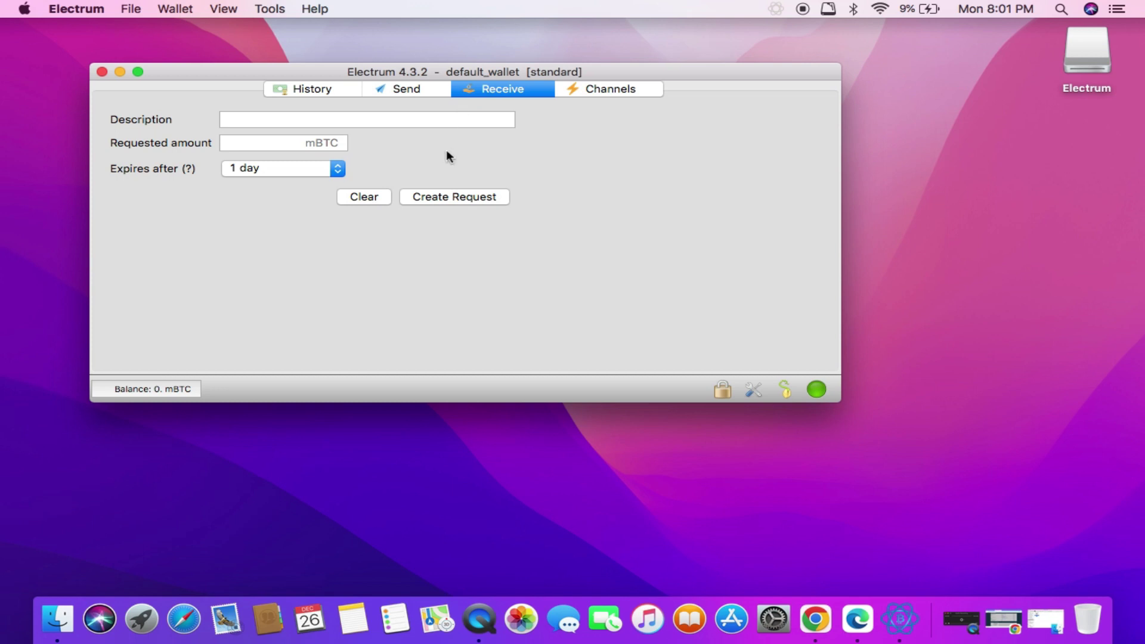
# Create a 1-day payment request and view it as plain address and Lightning.
pyautogui.click(442, 196)
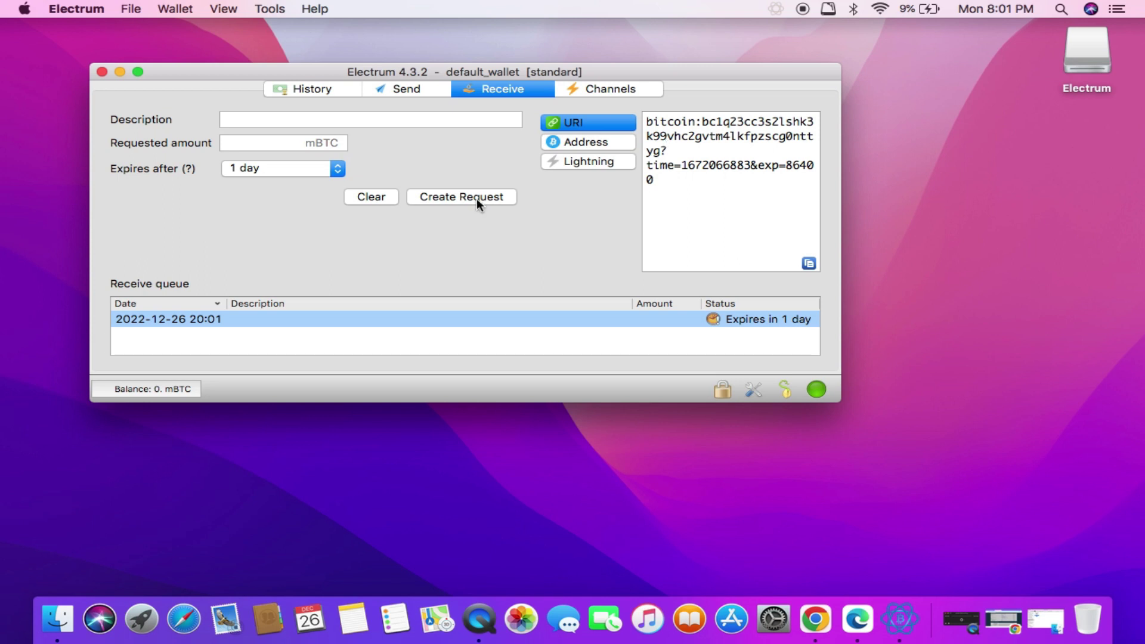
pyautogui.click(590, 142)
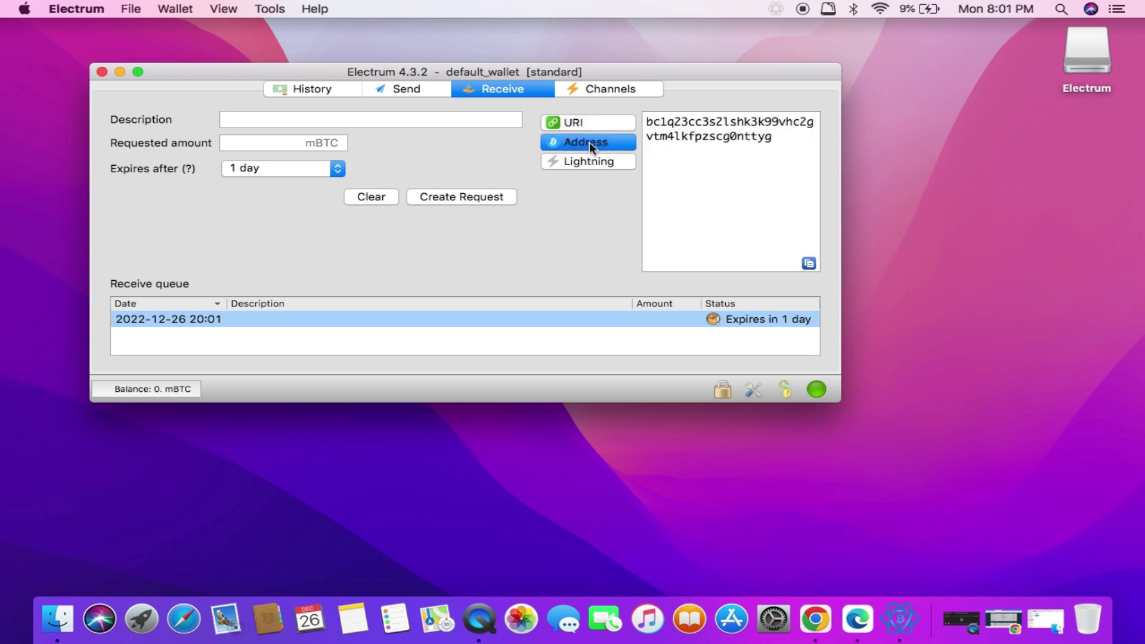
pyautogui.click(592, 162)
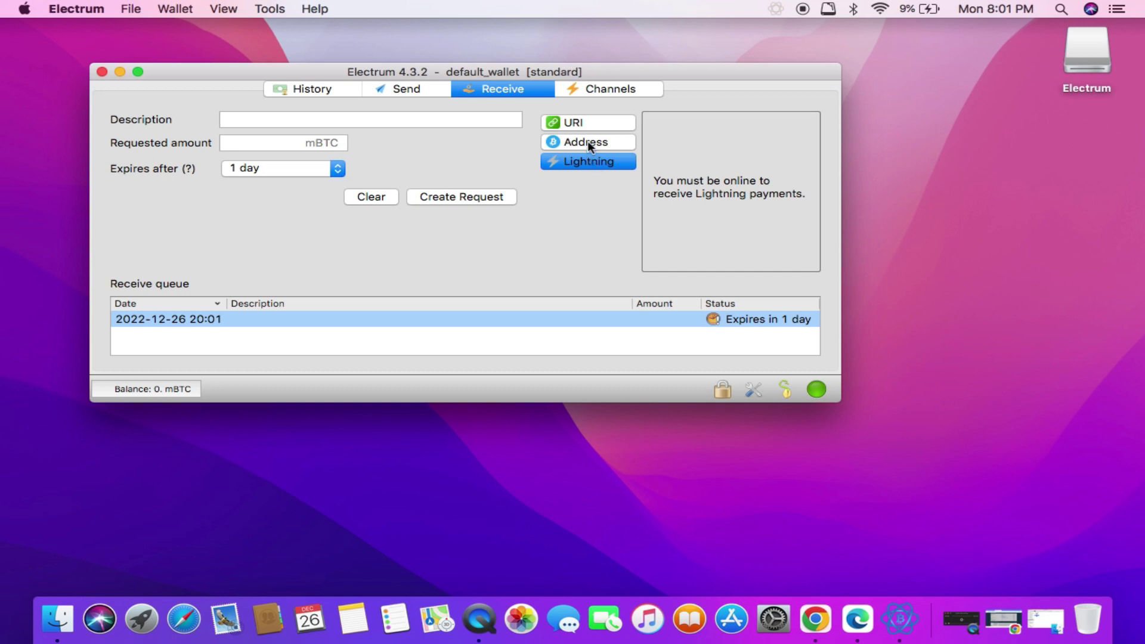
pyautogui.click(588, 141)
# Toggle the request's QR code view, then copy the receiving address to the clipboard.
pyautogui.click(774, 145)
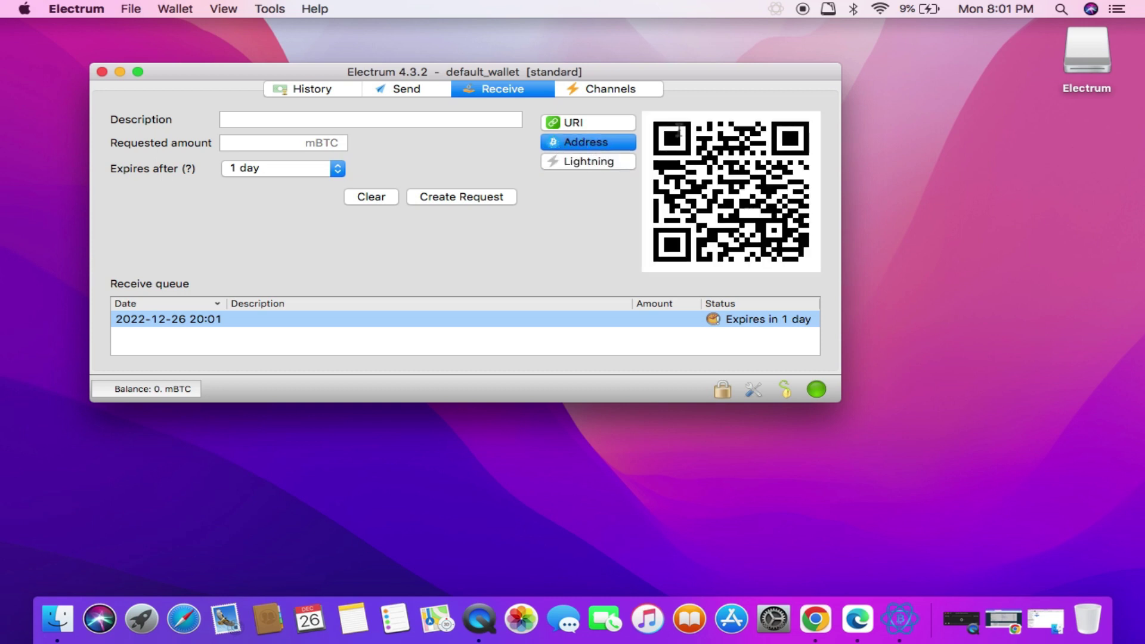
pyautogui.click(718, 195)
pyautogui.click(718, 194)
pyautogui.click(717, 194)
pyautogui.click(718, 195)
pyautogui.click(718, 194)
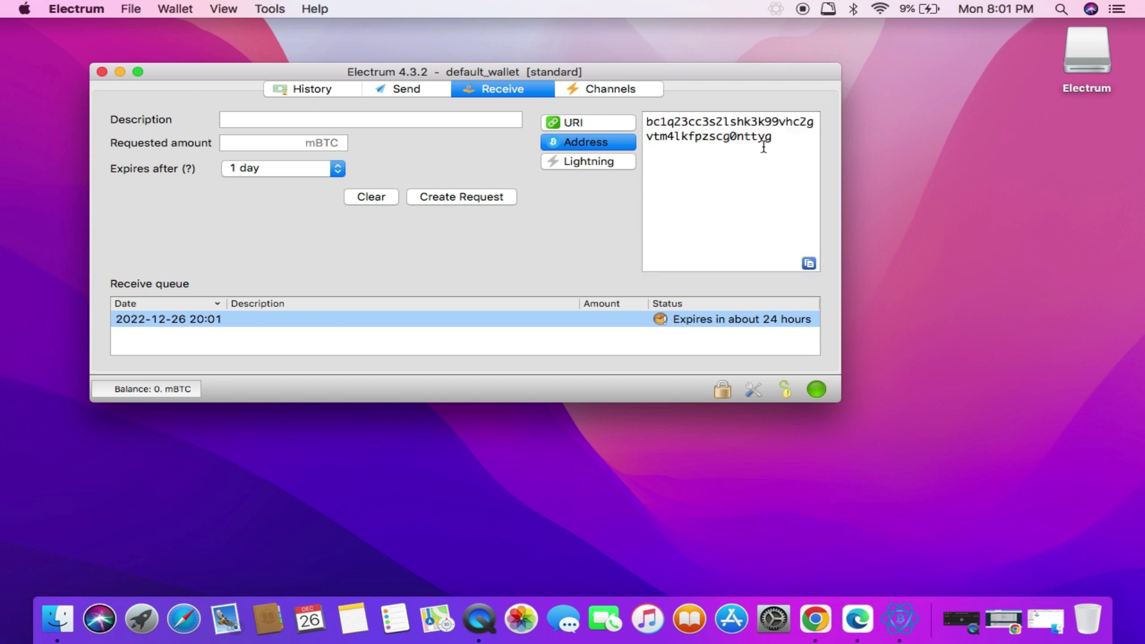
pyautogui.click(809, 263)
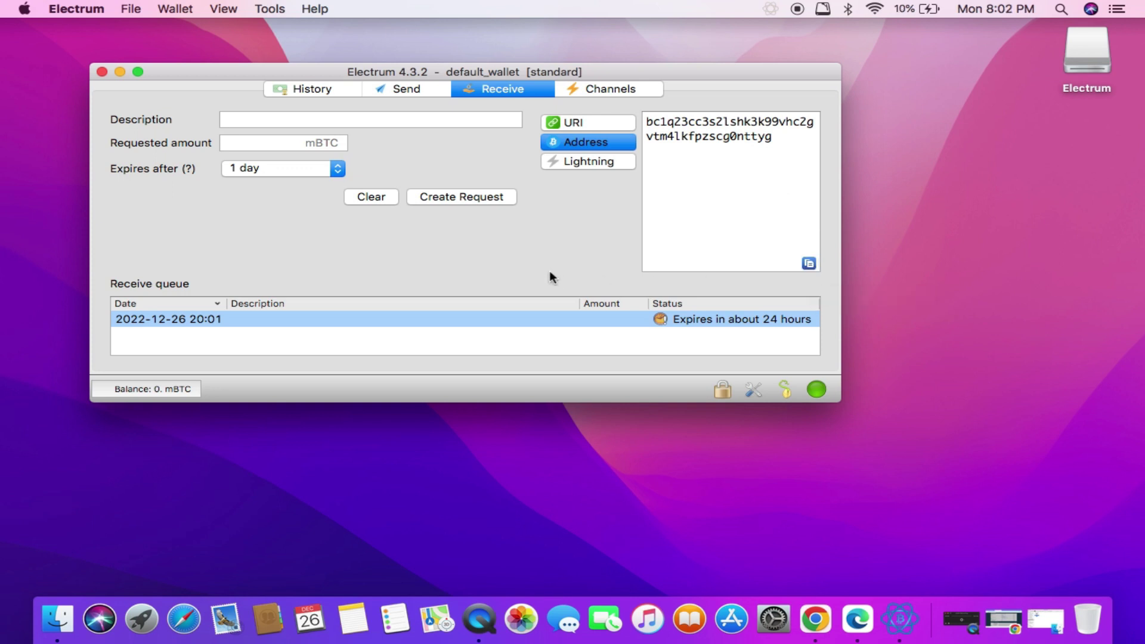
pyautogui.click(723, 391)
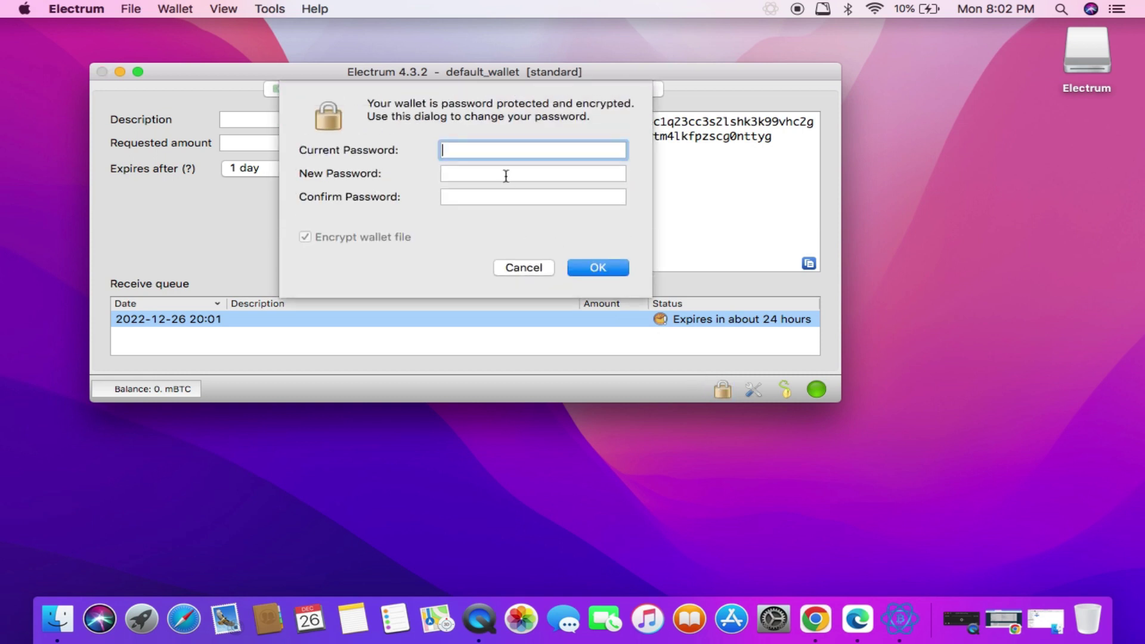
pyautogui.click(547, 267)
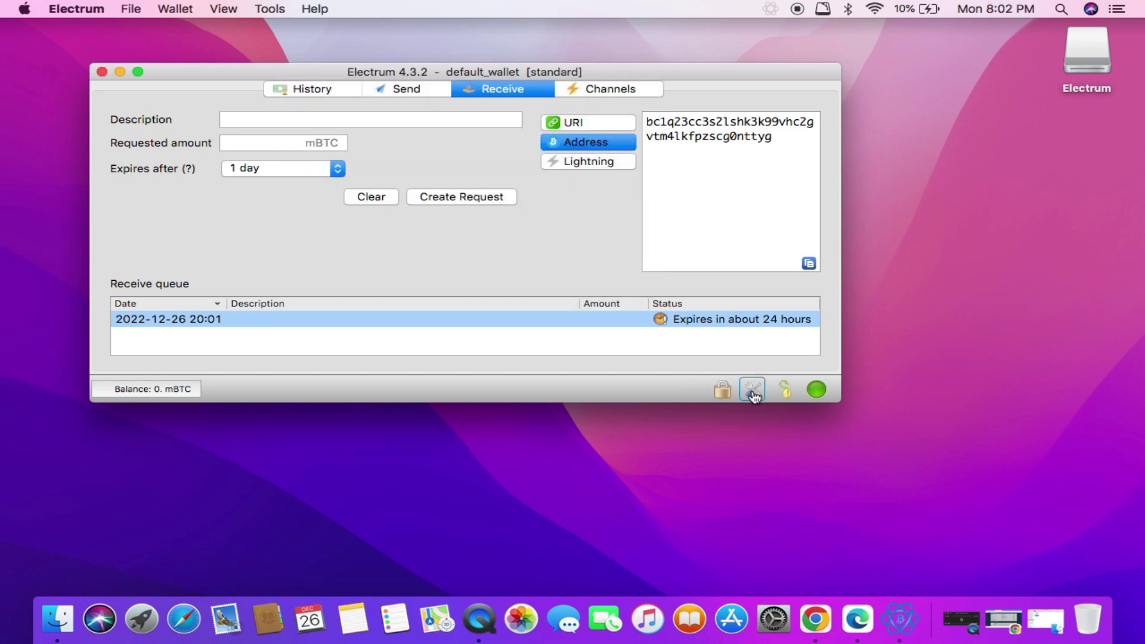
pyautogui.click(753, 389)
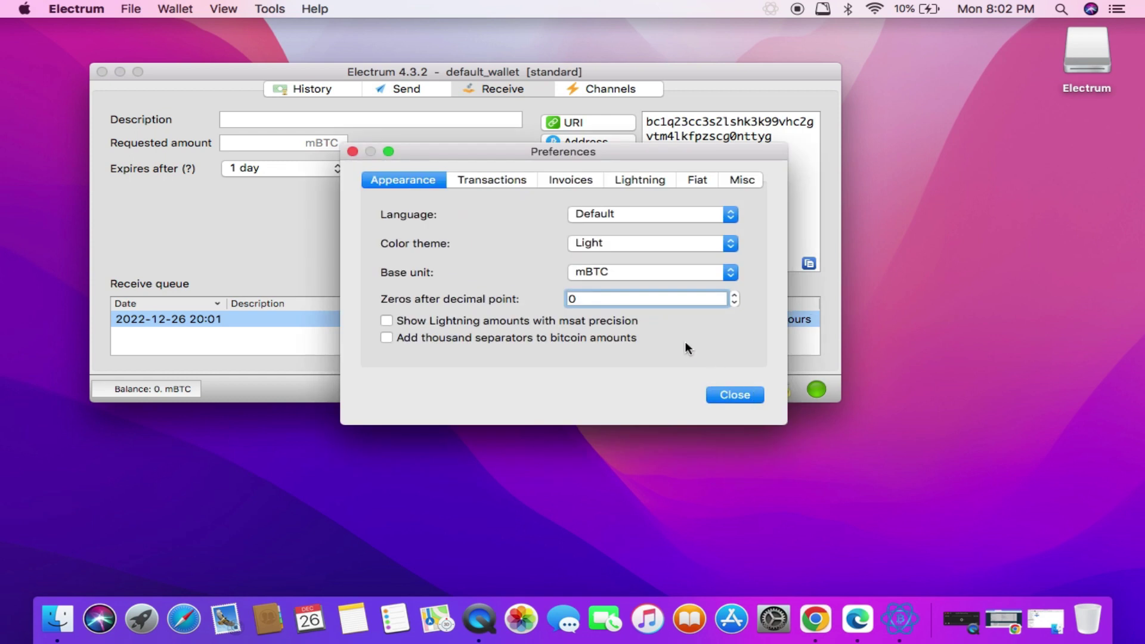
pyautogui.click(495, 178)
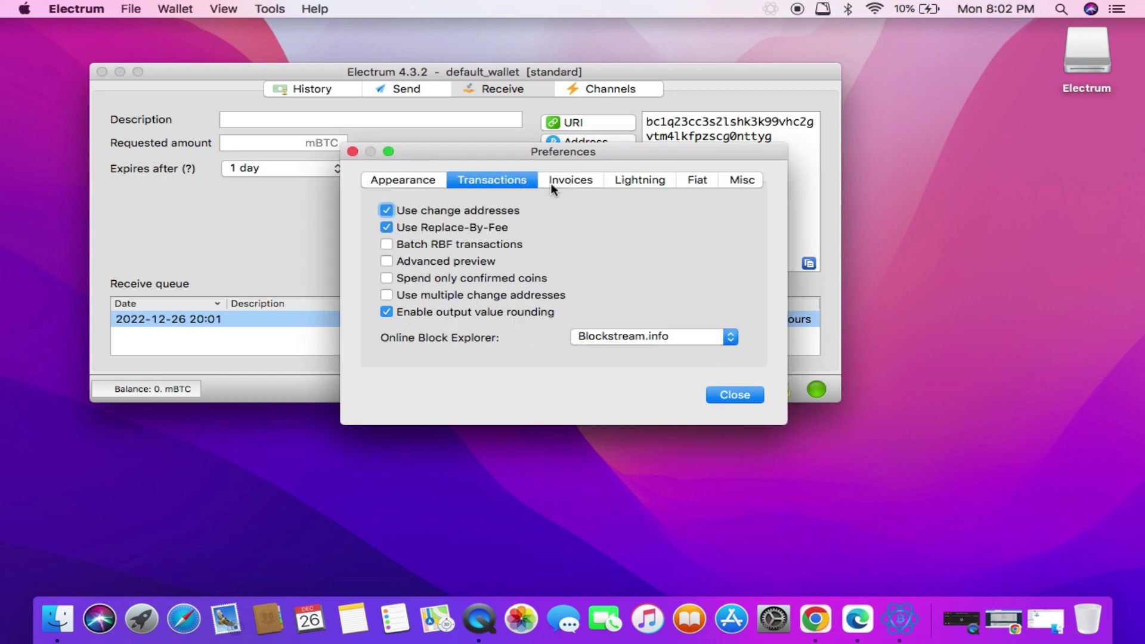
pyautogui.click(567, 181)
pyautogui.click(640, 181)
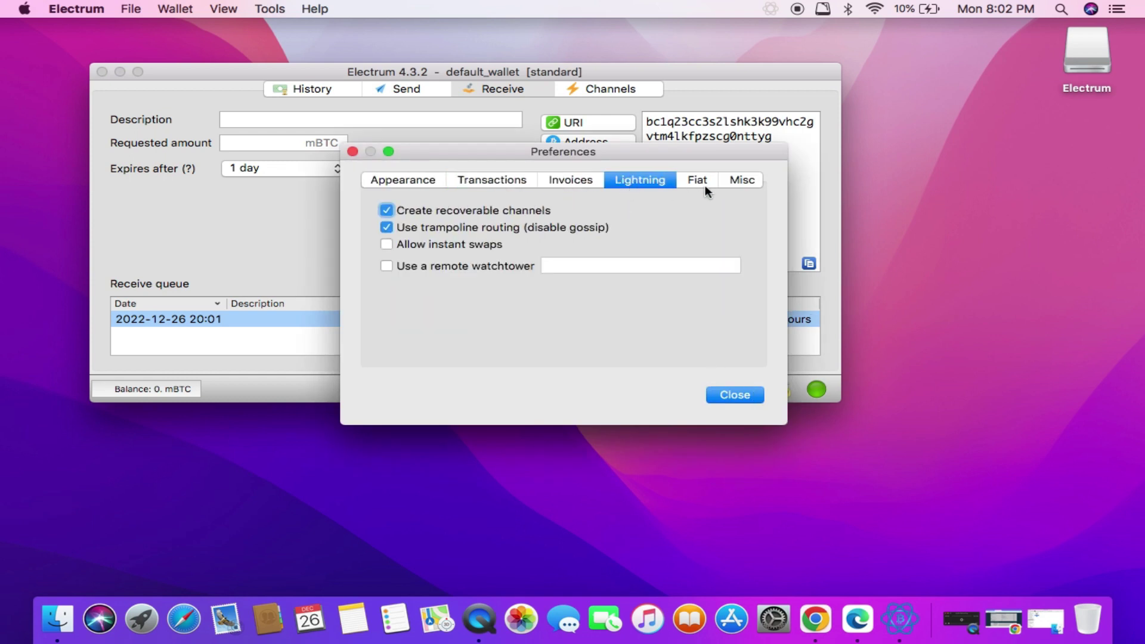
pyautogui.click(742, 396)
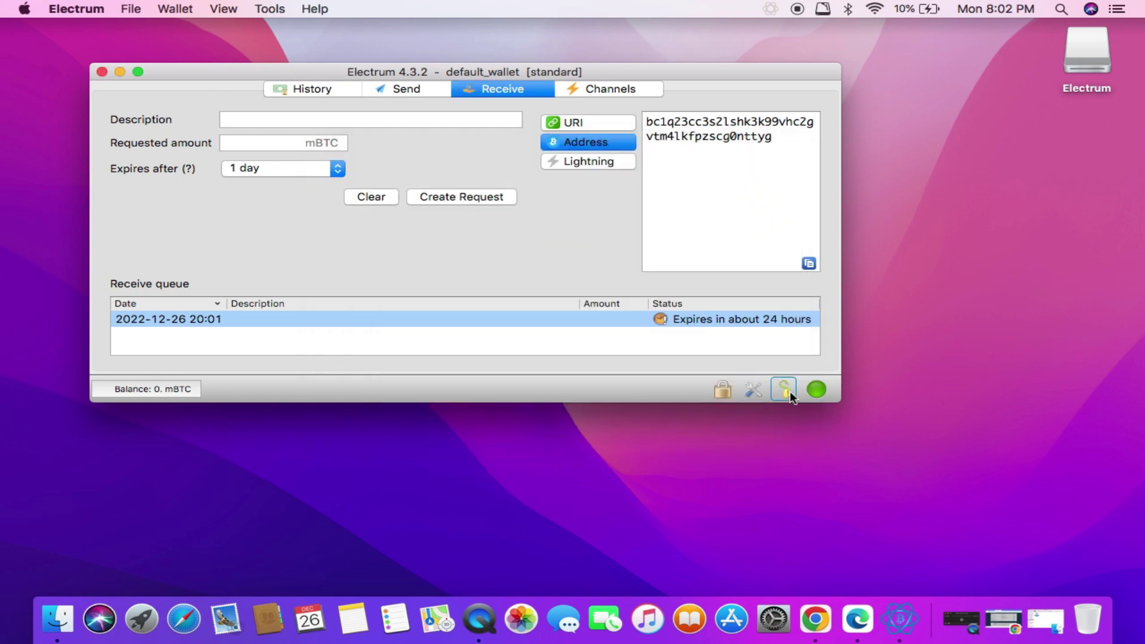
# Enter the wallet password to display default_wallet's 12-word generation seed, then close the seed window.
pyautogui.click(784, 390)
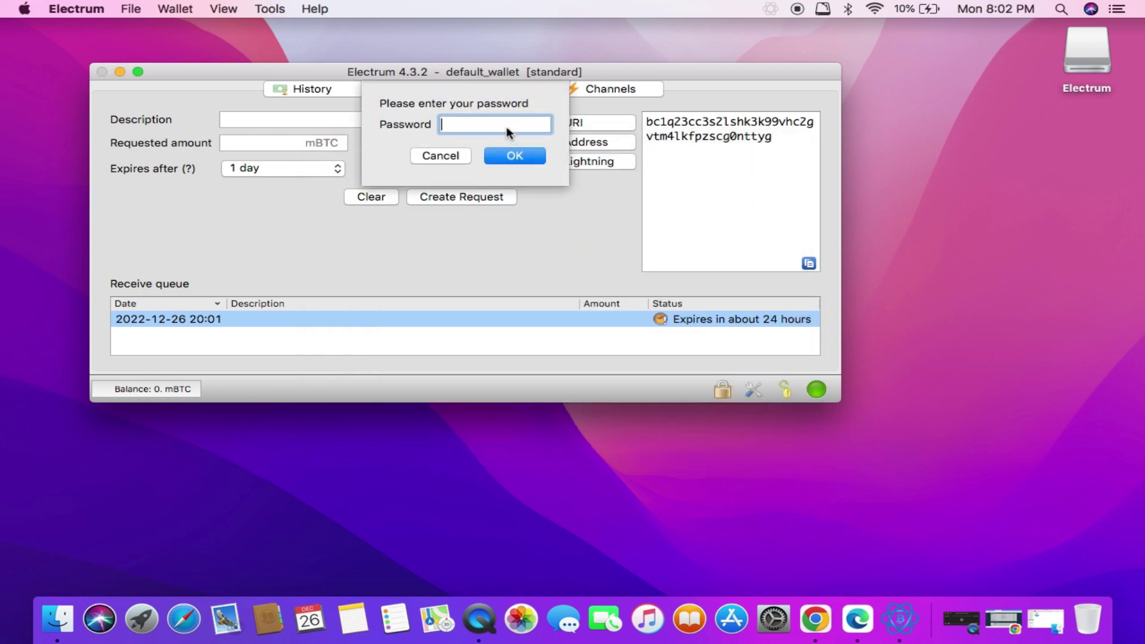
pyautogui.write('•••••••')
pyautogui.press('Return')
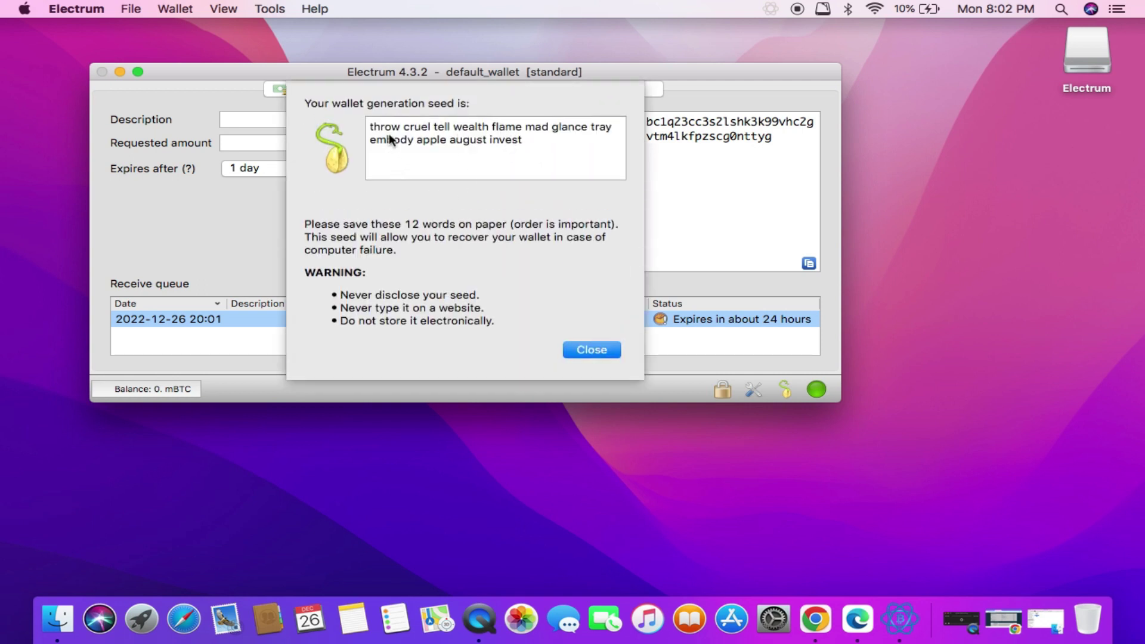
pyautogui.click(612, 351)
# Check the 10-node network overview and proxy settings, then close the default_wallet window.
pyautogui.click(815, 390)
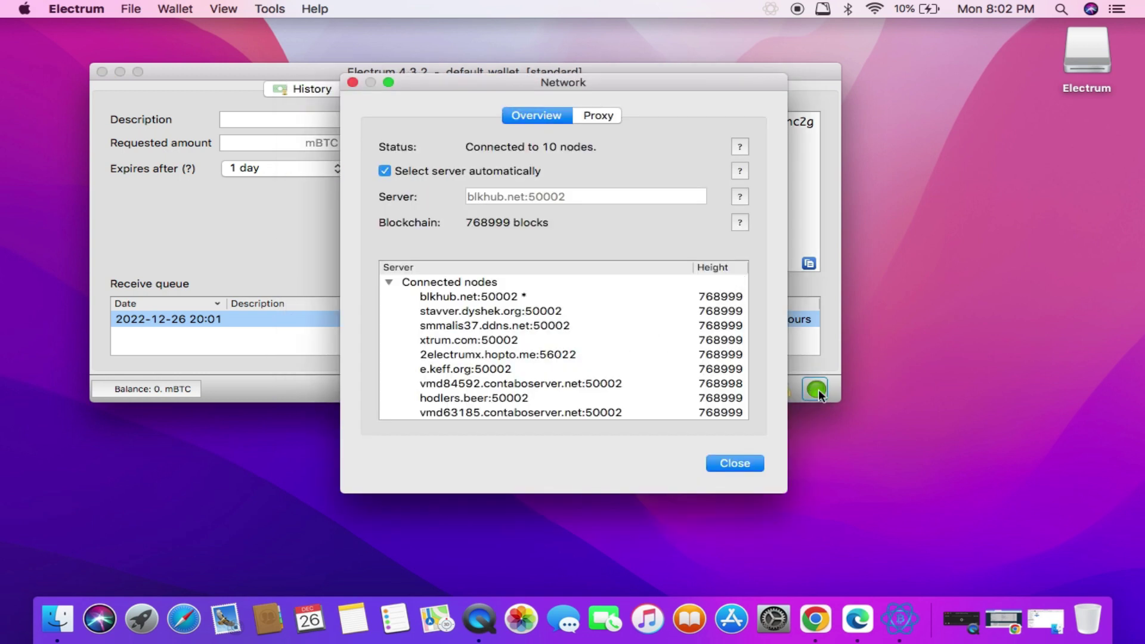
pyautogui.scroll(-5, 569, 296)
pyautogui.scroll(5, 574, 305)
pyautogui.click(599, 114)
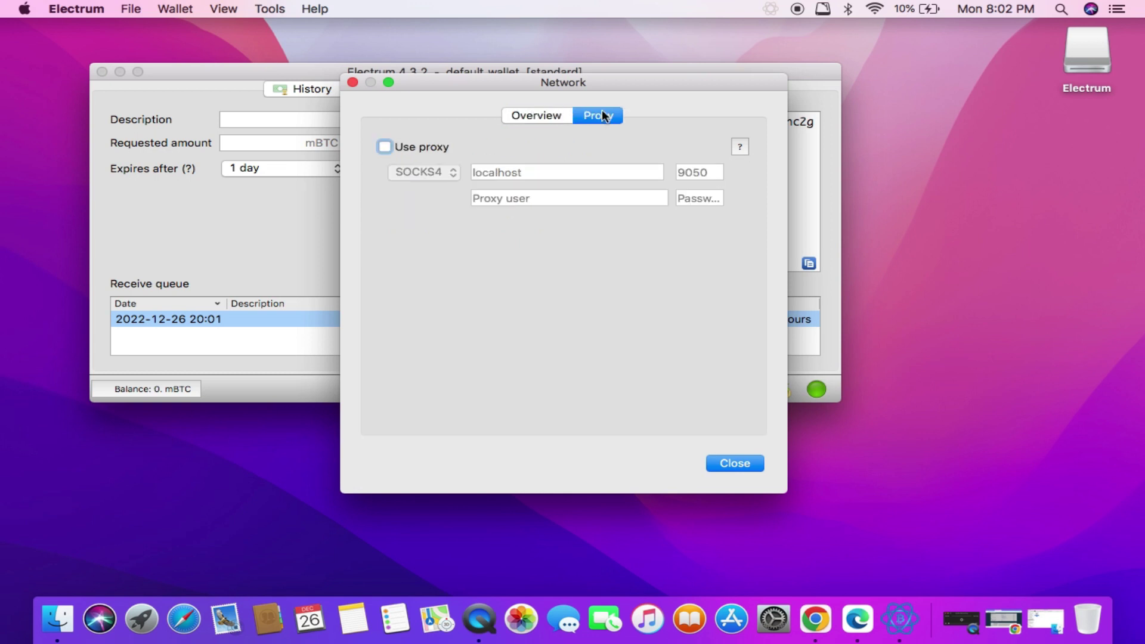
pyautogui.click(538, 115)
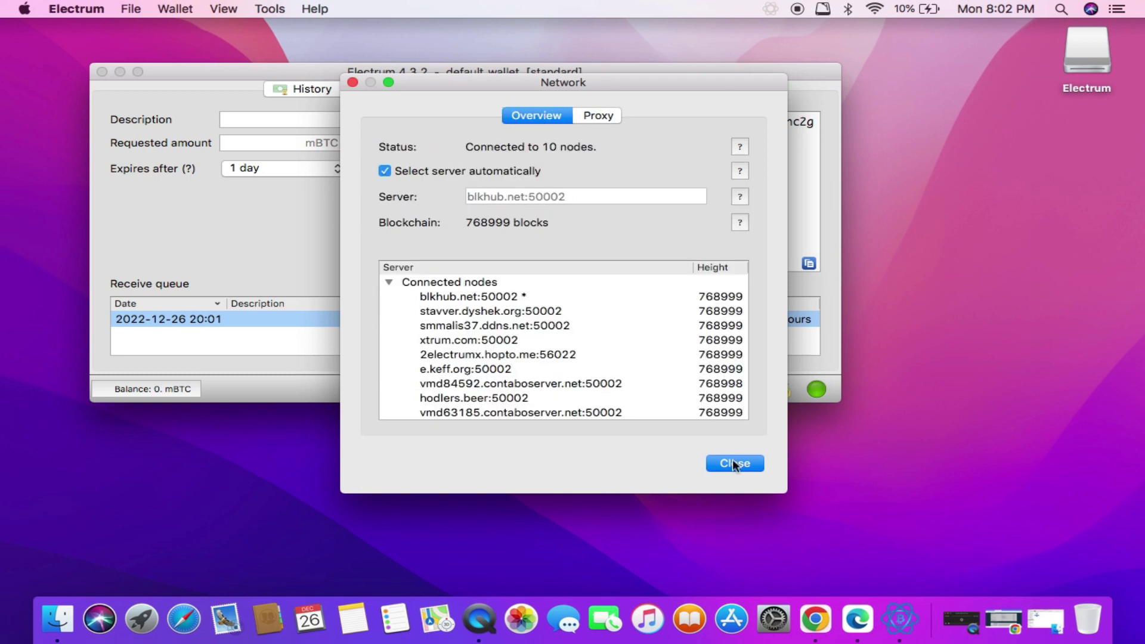
pyautogui.click(733, 463)
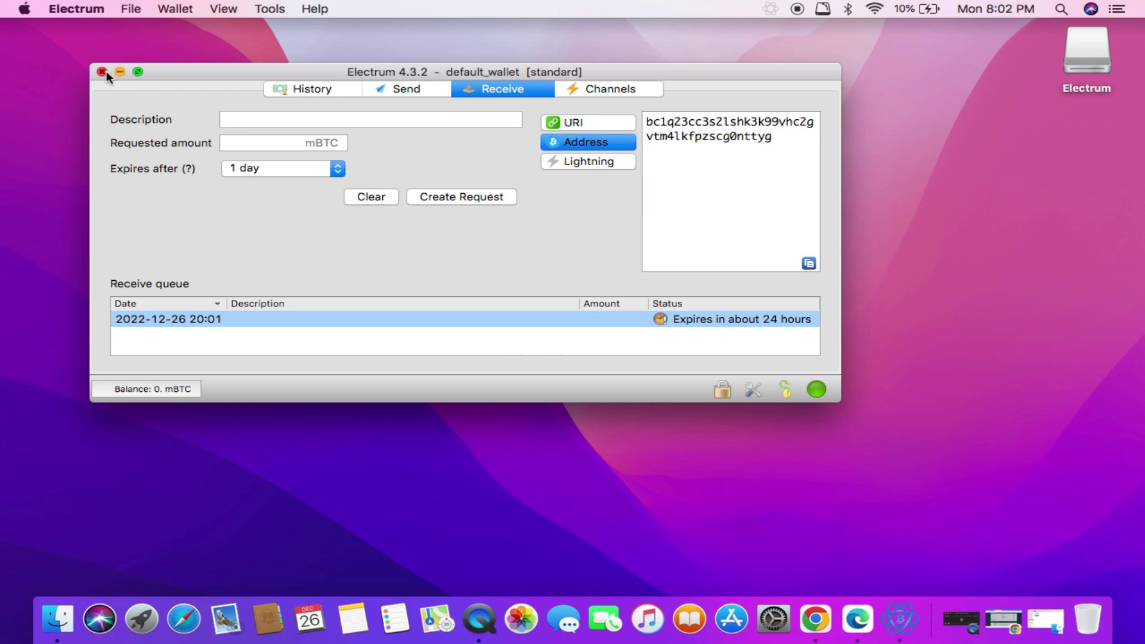
pyautogui.click(102, 72)
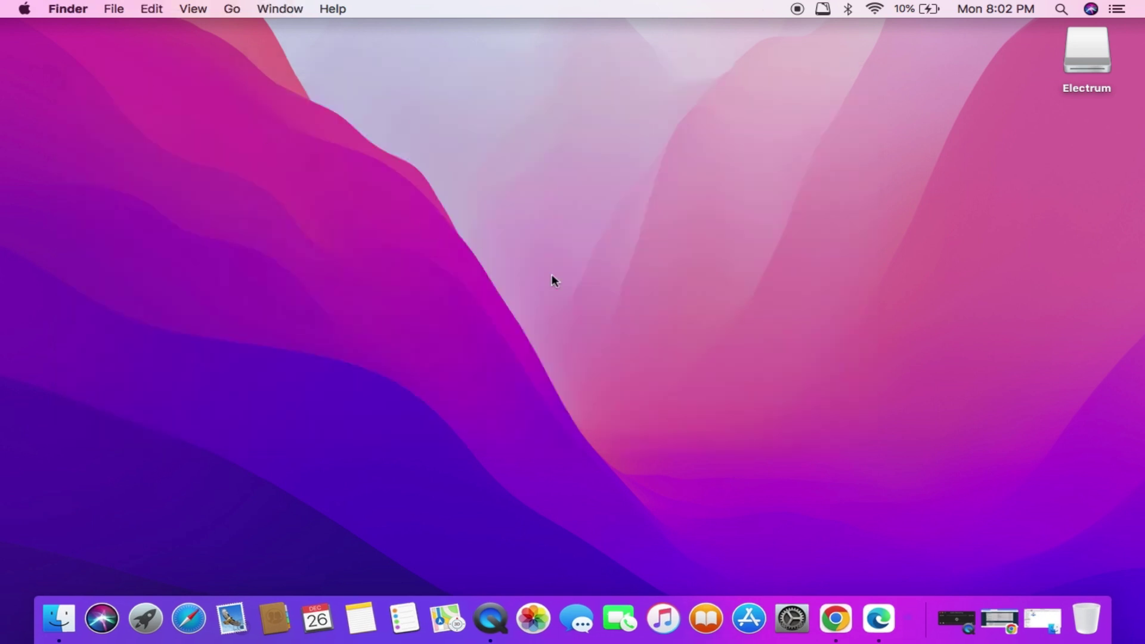